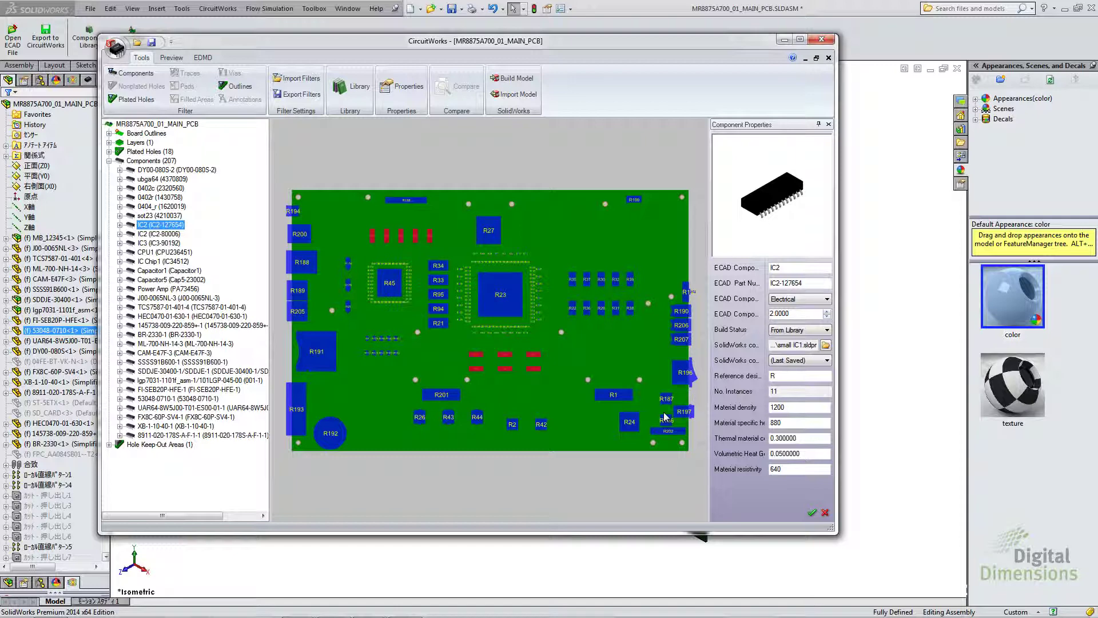
Step: Return to the SOLIDWORKS assembly and open the Flow Simulation Import Data from Model tool for the Demo_Start project
{"action": "left_click", "coordinate": [875, 387]}
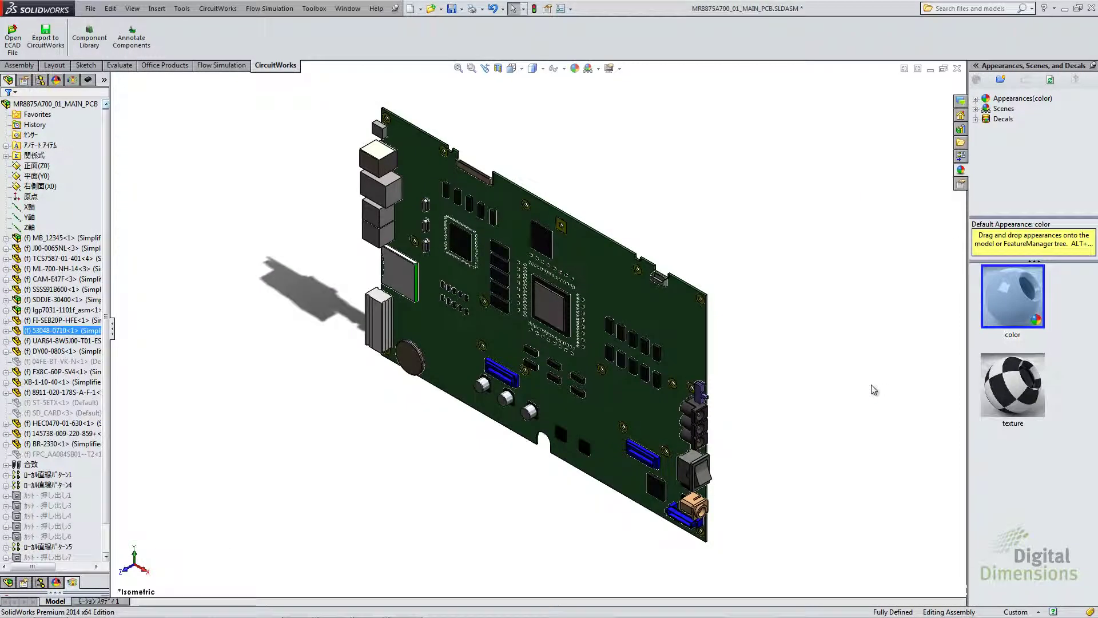
{"action": "left_click", "coordinate": [72, 80]}
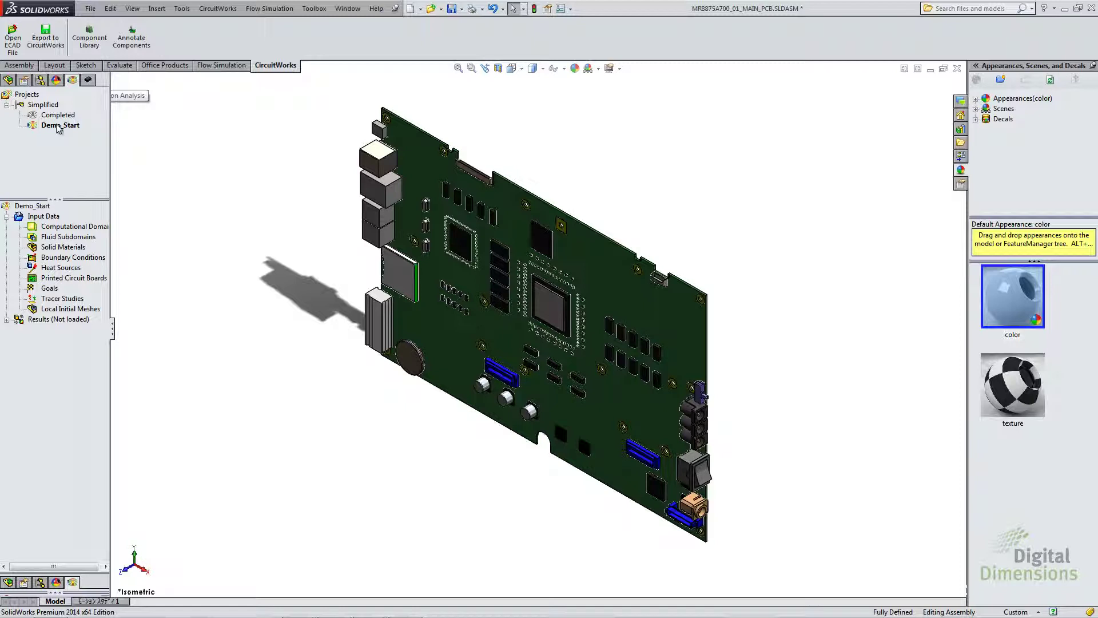
{"action": "left_click", "coordinate": [266, 8]}
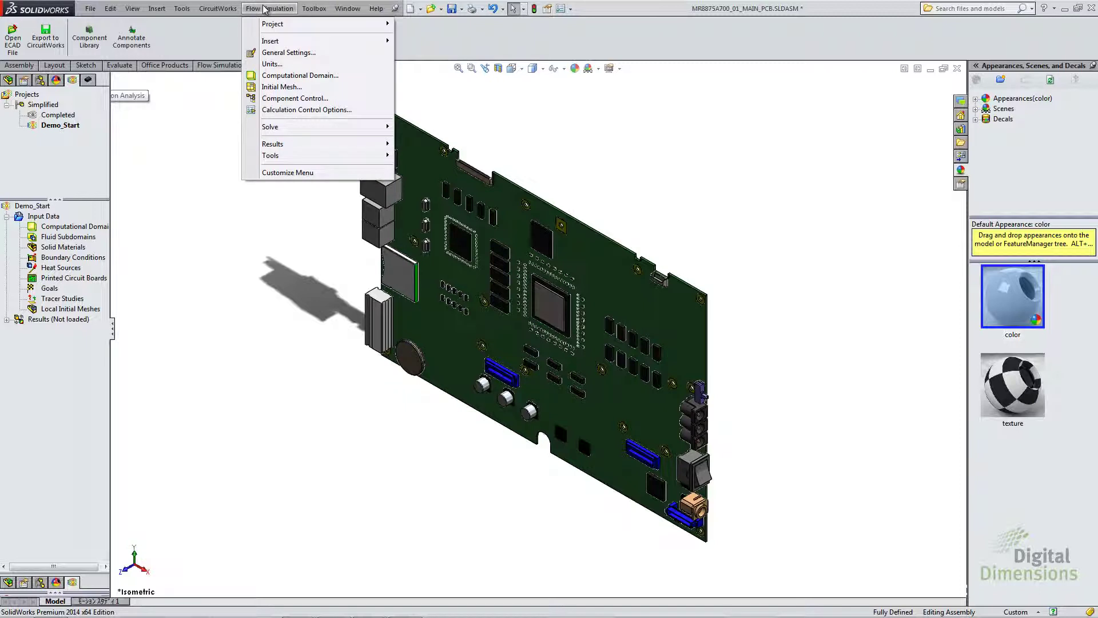
{"action": "mouse_move", "coordinate": [289, 160]}
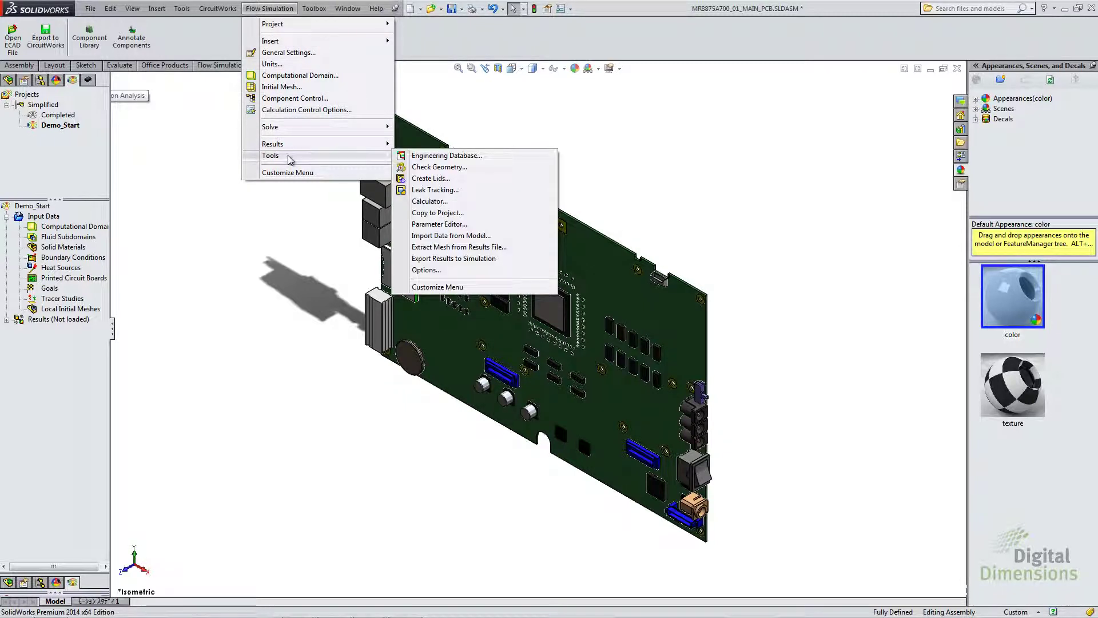
{"action": "left_click", "coordinate": [485, 236]}
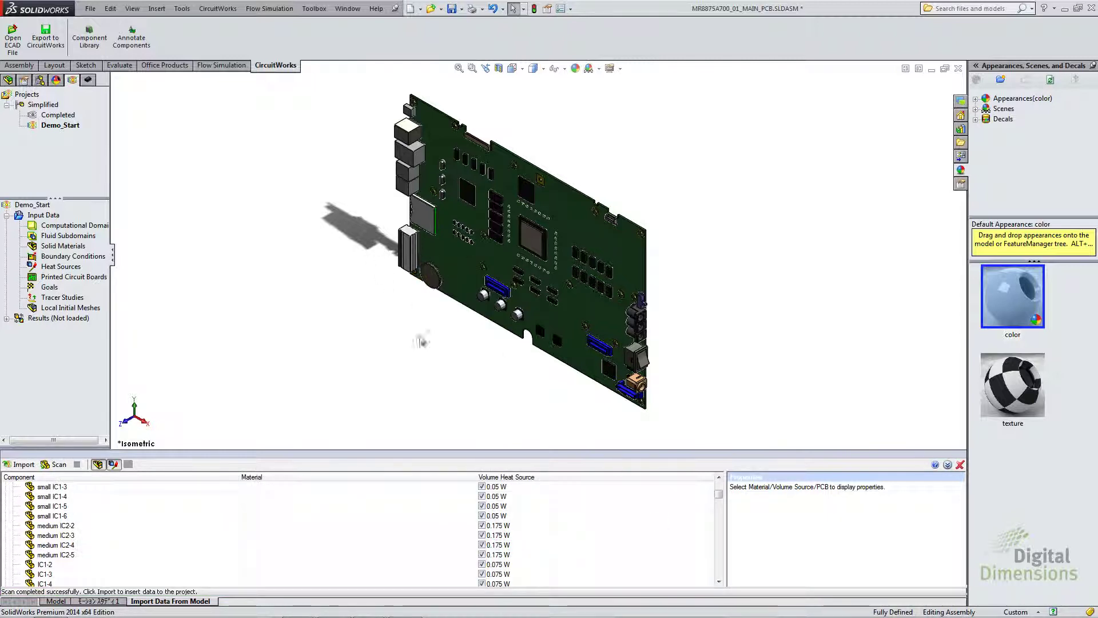
Step: Review the scanned component materials and volume heat sources and import them into the Demo_Start project
{"action": "left_click", "coordinate": [719, 581]}
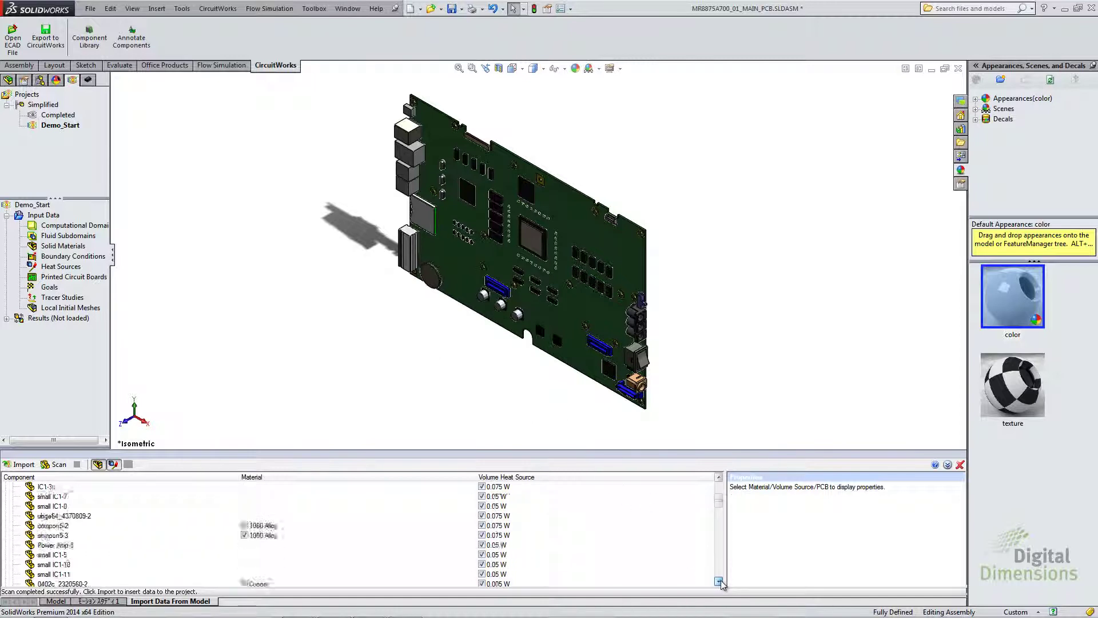
{"action": "left_click", "coordinate": [720, 582]}
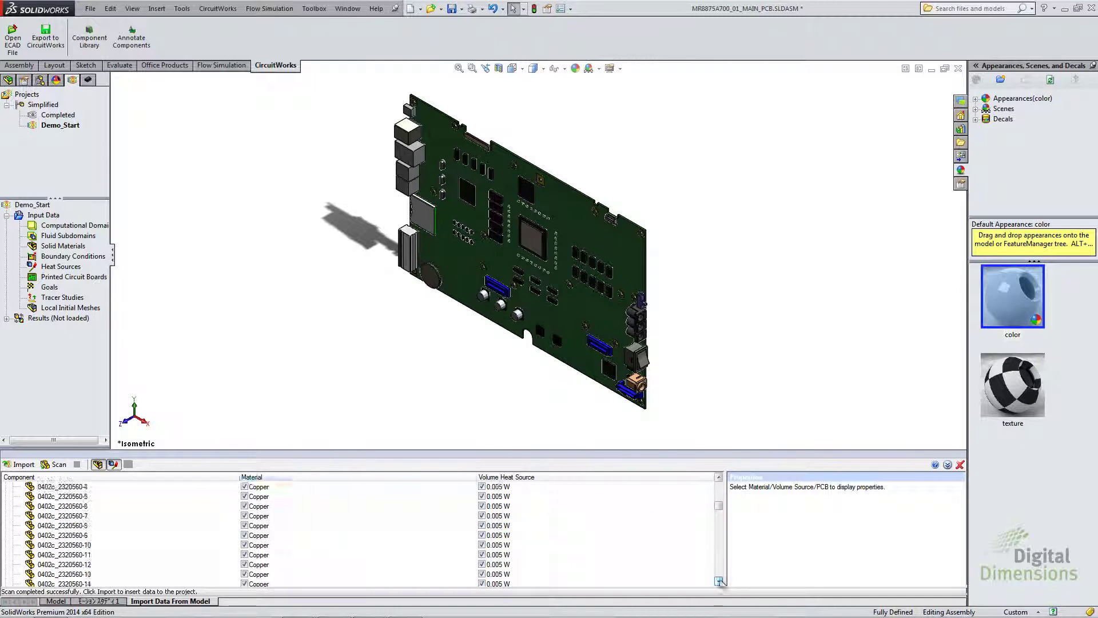
{"action": "left_click", "coordinate": [20, 465]}
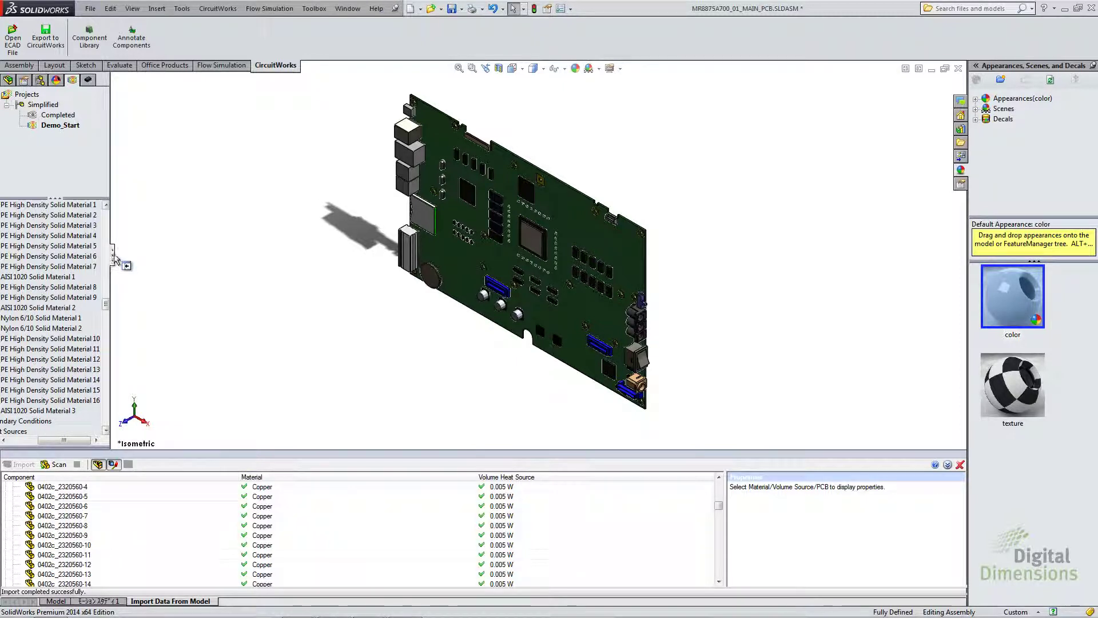
Step: Examine the imported solid materials and heat sources in the analysis tree and close the import tool
{"action": "left_click_drag", "start_coordinate": [114, 263], "coordinate": [184, 263]}
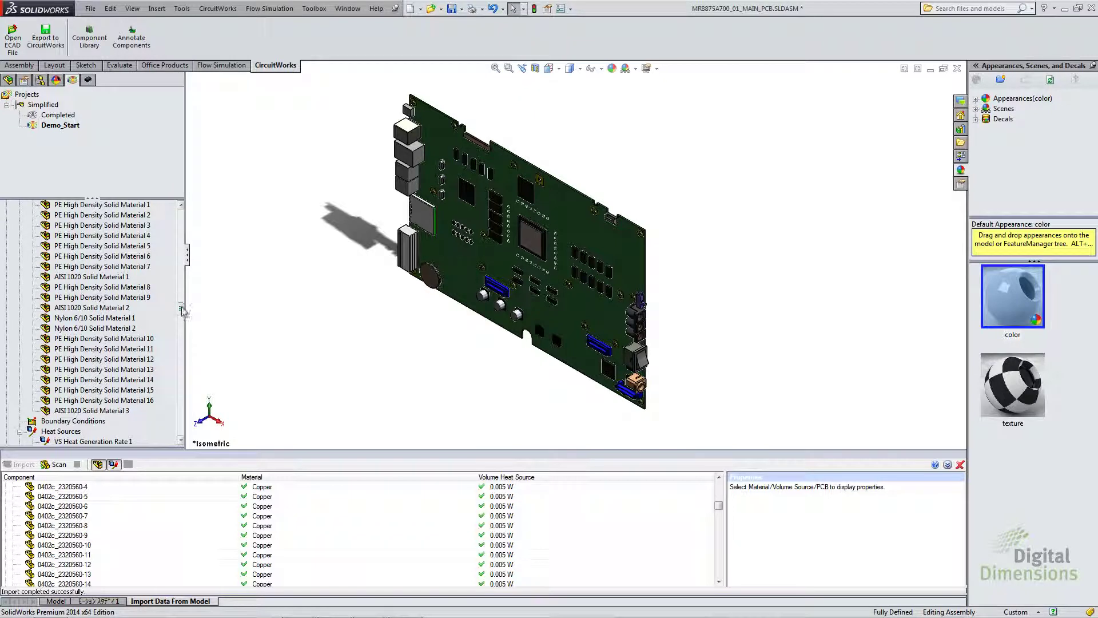
{"action": "left_click_drag", "start_coordinate": [181, 305], "coordinate": [179, 216]}
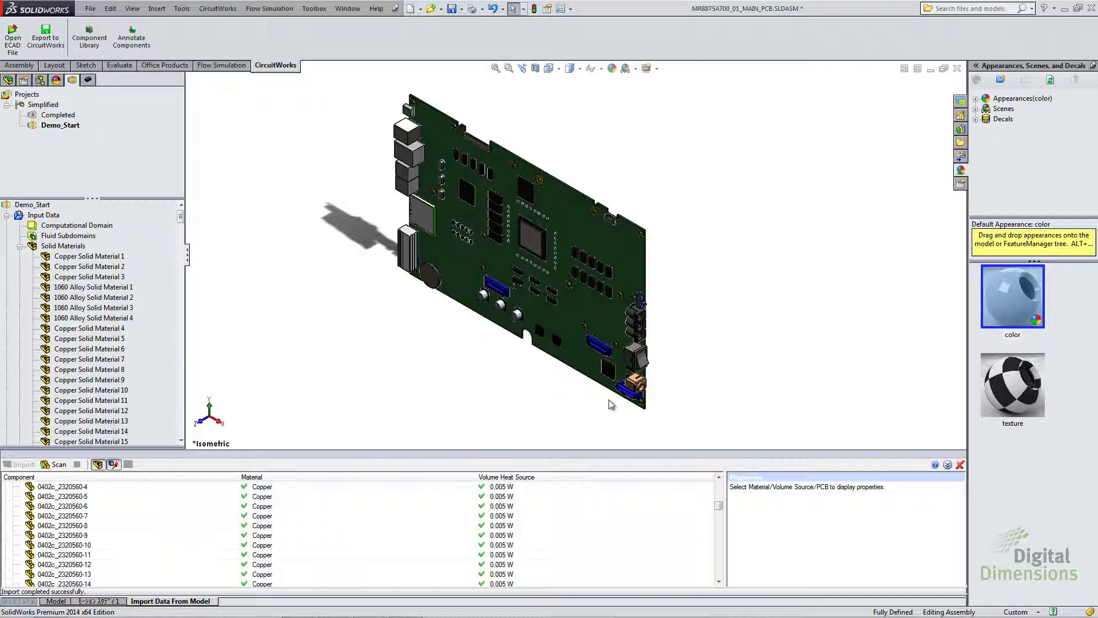
{"action": "left_click", "coordinate": [961, 464]}
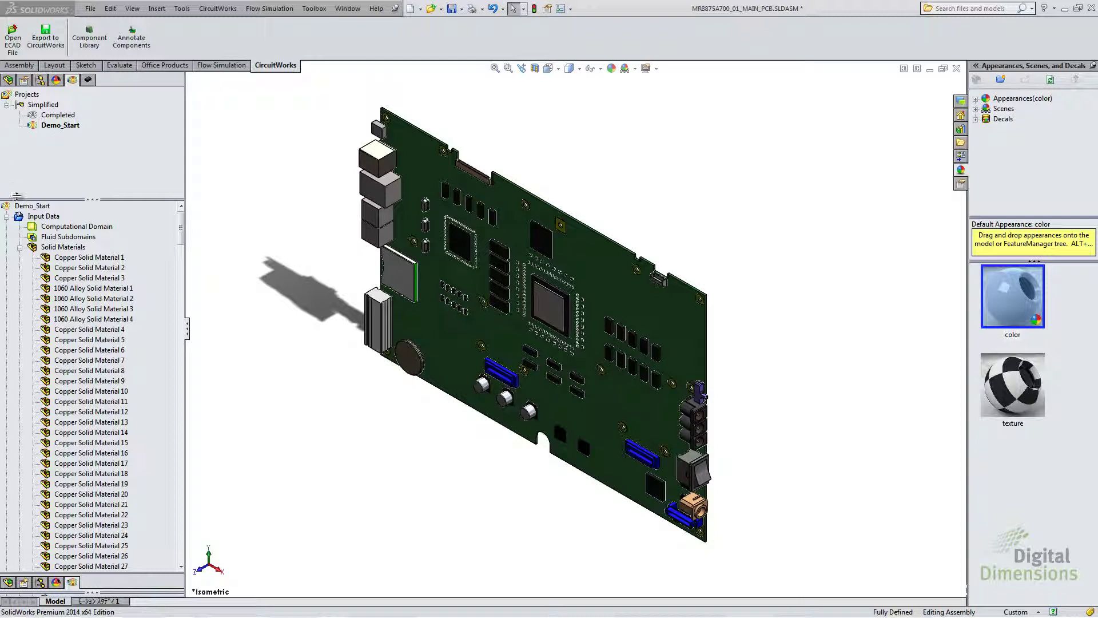
{"action": "left_click", "coordinate": [20, 247]}
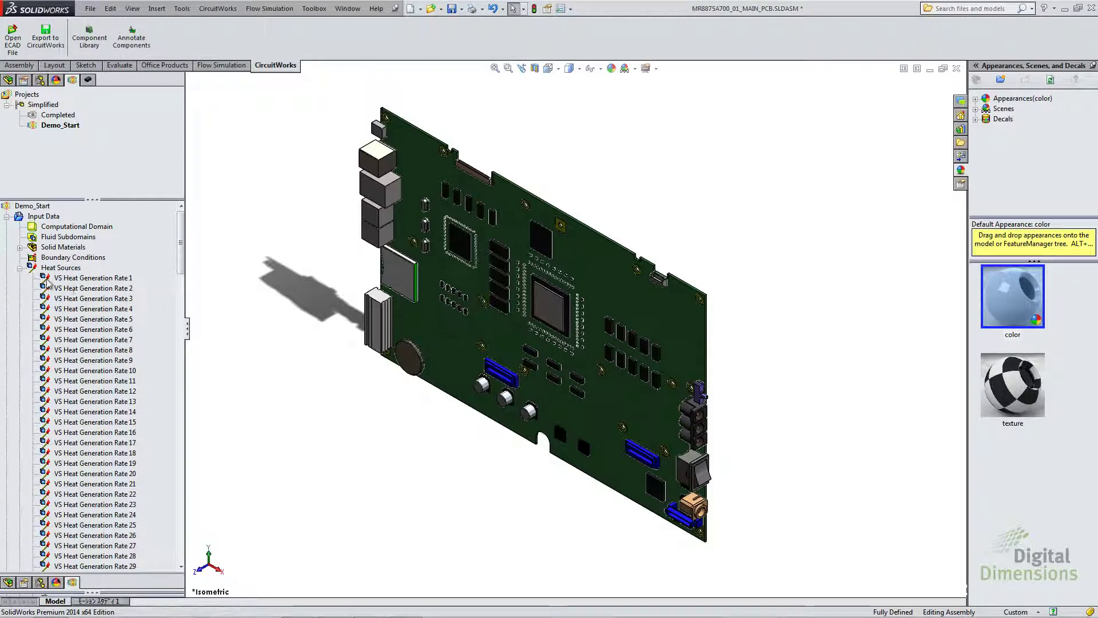
{"action": "left_click", "coordinate": [20, 268]}
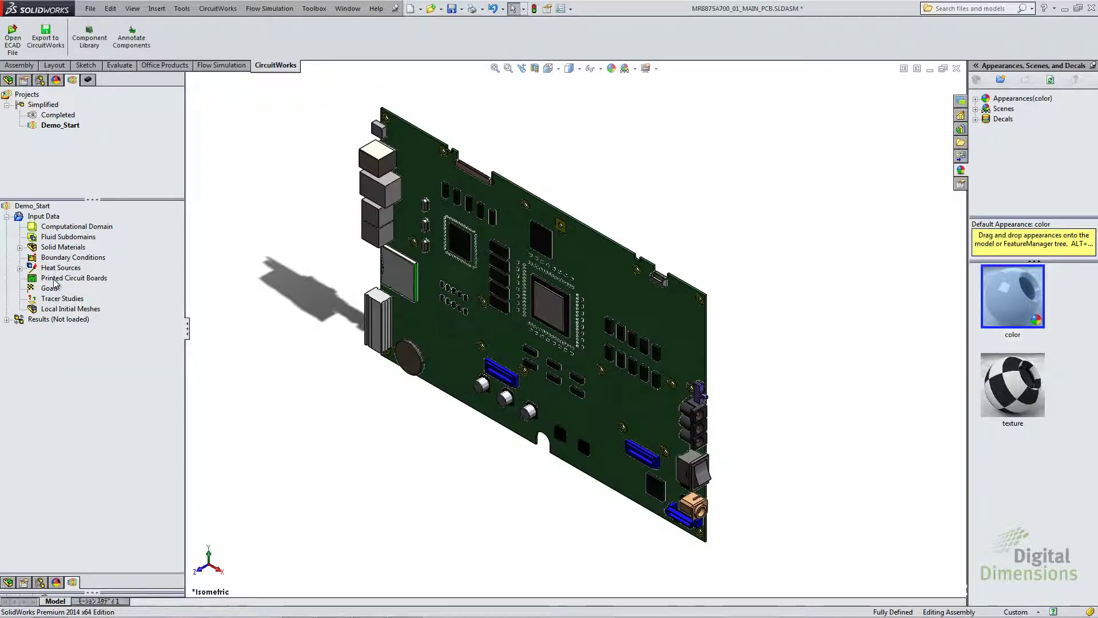
Step: Activate the Completed project and show Cut Plot 1 from its results
{"action": "left_click", "coordinate": [50, 117]}
{"action": "double_click", "coordinate": [49, 116]}
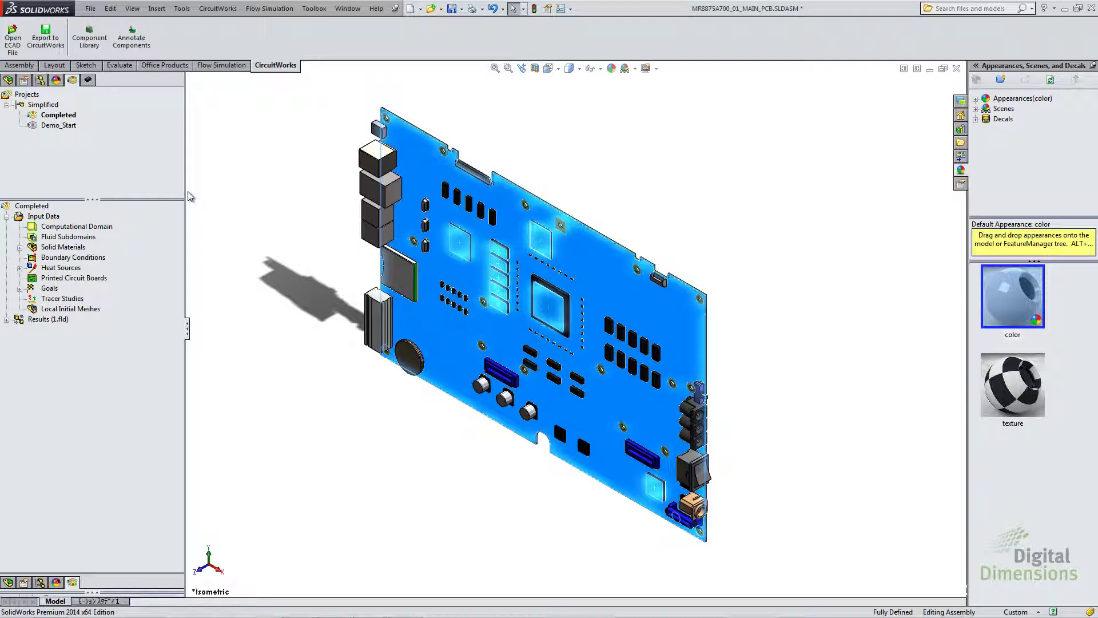
{"action": "left_click", "coordinate": [8, 325]}
{"action": "right_click", "coordinate": [67, 356]}
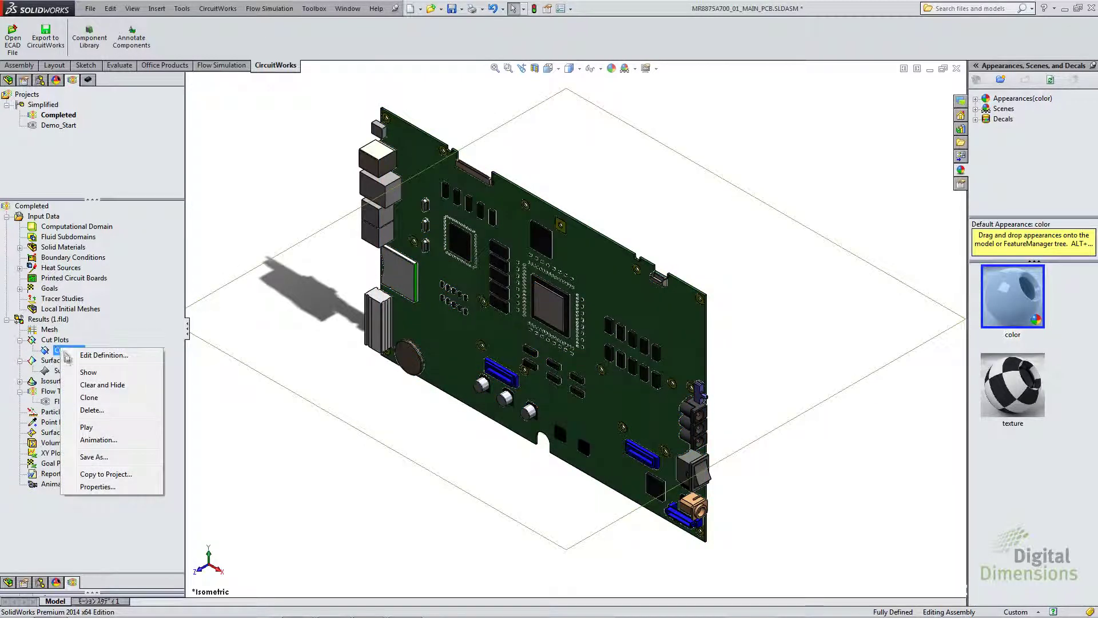
{"action": "left_click", "coordinate": [83, 373]}
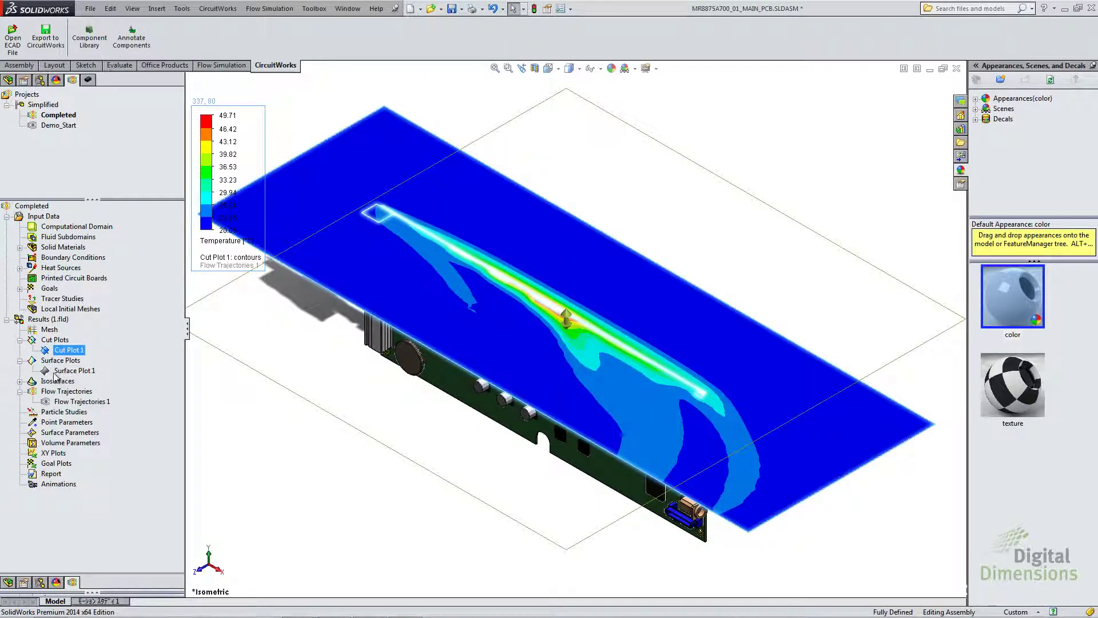
Step: Show Surface Plot 1 and Flow Trajectories 1 over the board and view it at an angle from the front
{"action": "right_click", "coordinate": [57, 373]}
{"action": "left_click", "coordinate": [67, 395]}
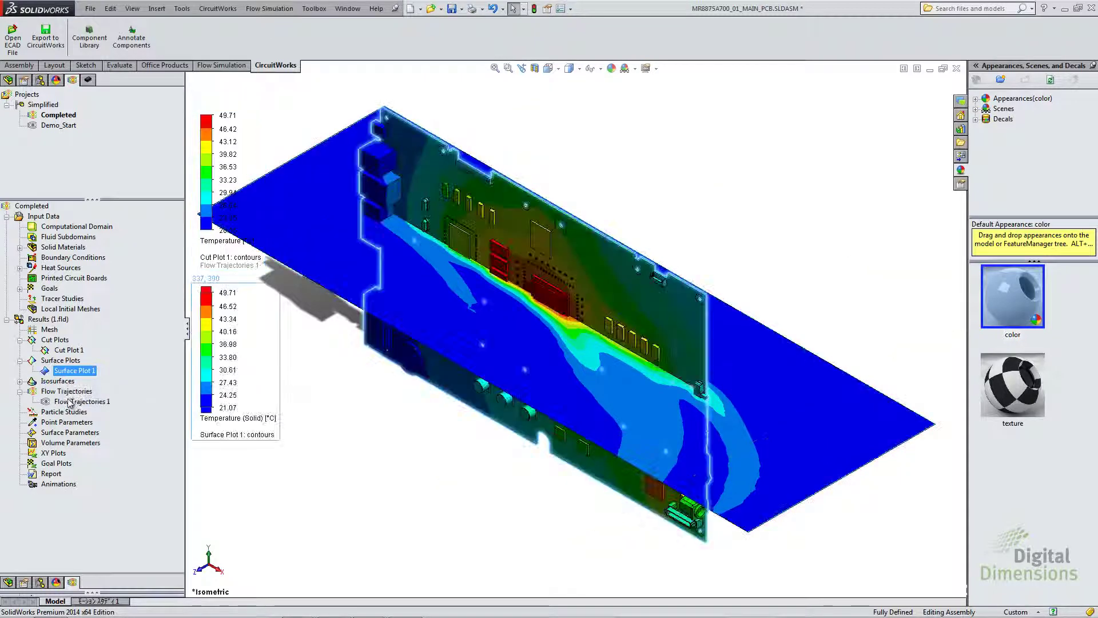
{"action": "right_click", "coordinate": [70, 402]}
{"action": "left_click", "coordinate": [88, 426]}
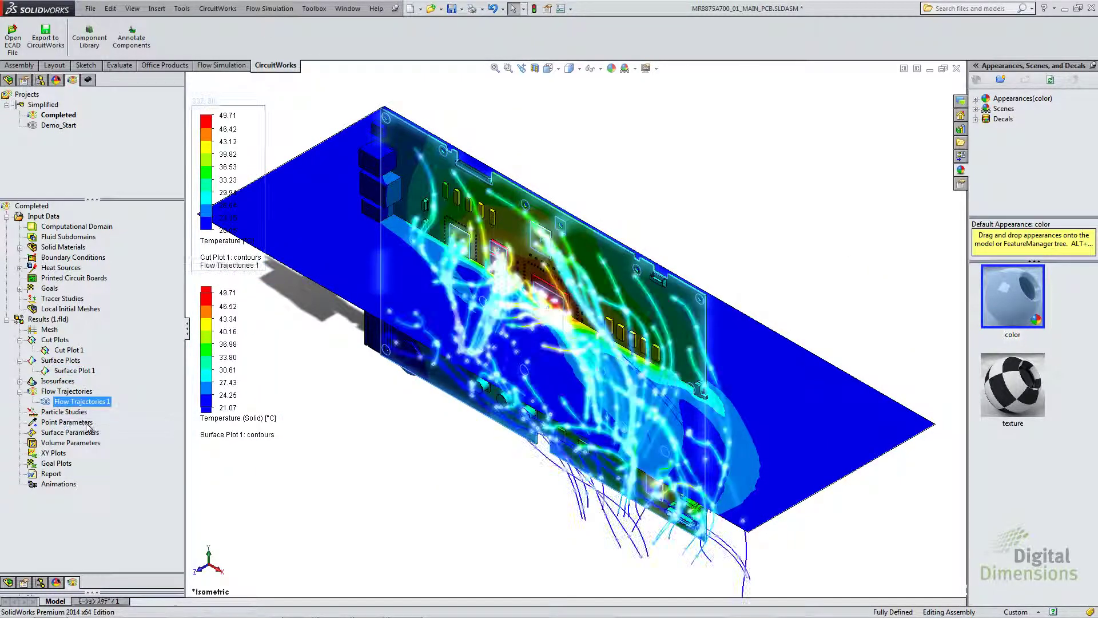
{"action": "left_click", "coordinate": [417, 517]}
{"action": "middle_click_drag", "start_coordinate": [417, 518], "coordinate": [548, 288]}
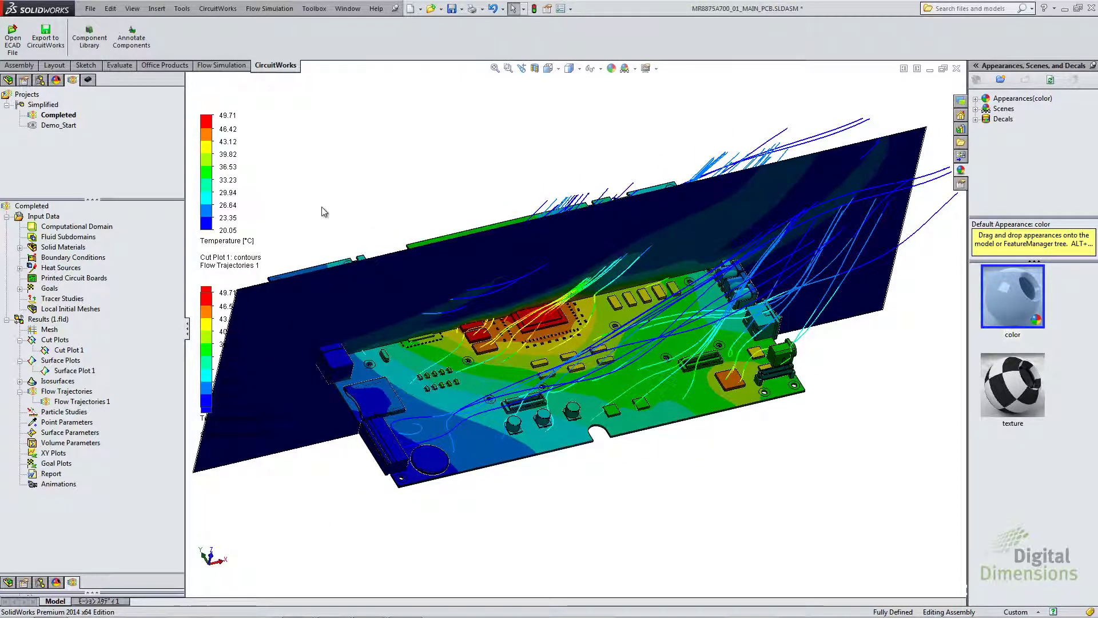
Step: Save the displayed results as an image in eDrawings format with the file name Completed.easm
{"action": "right_click", "coordinate": [39, 321]}
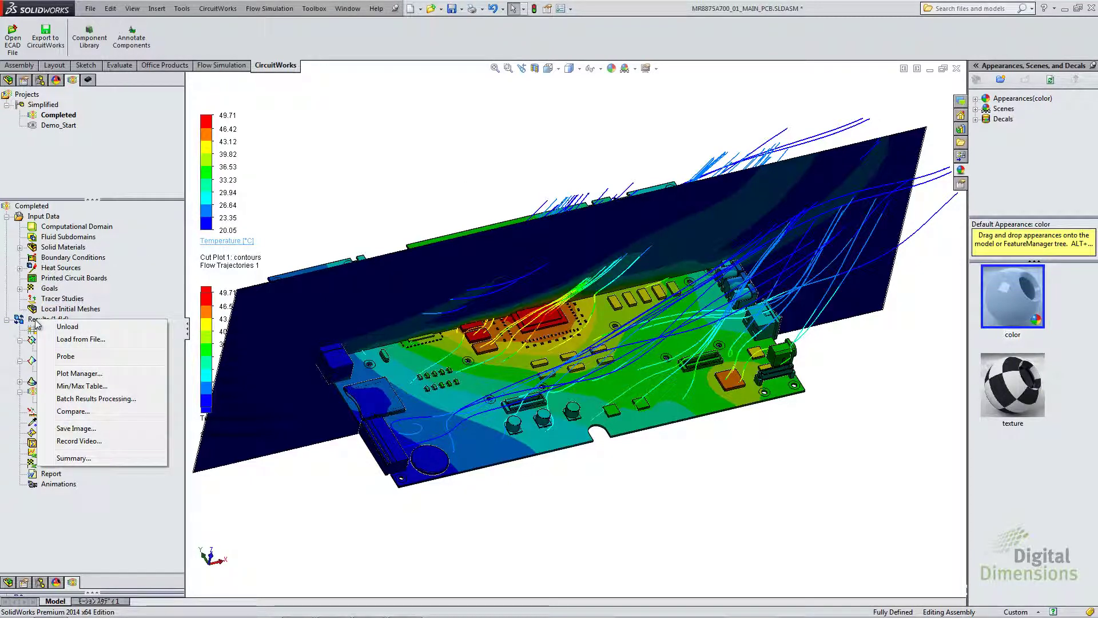
{"action": "left_click", "coordinate": [71, 428]}
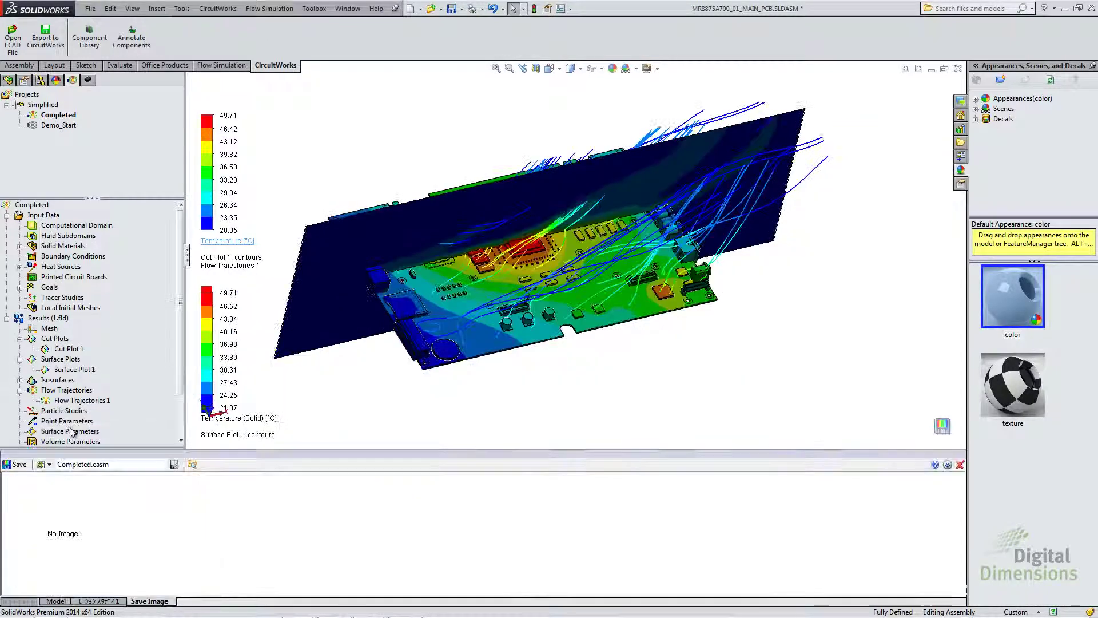
{"action": "left_click", "coordinate": [50, 464]}
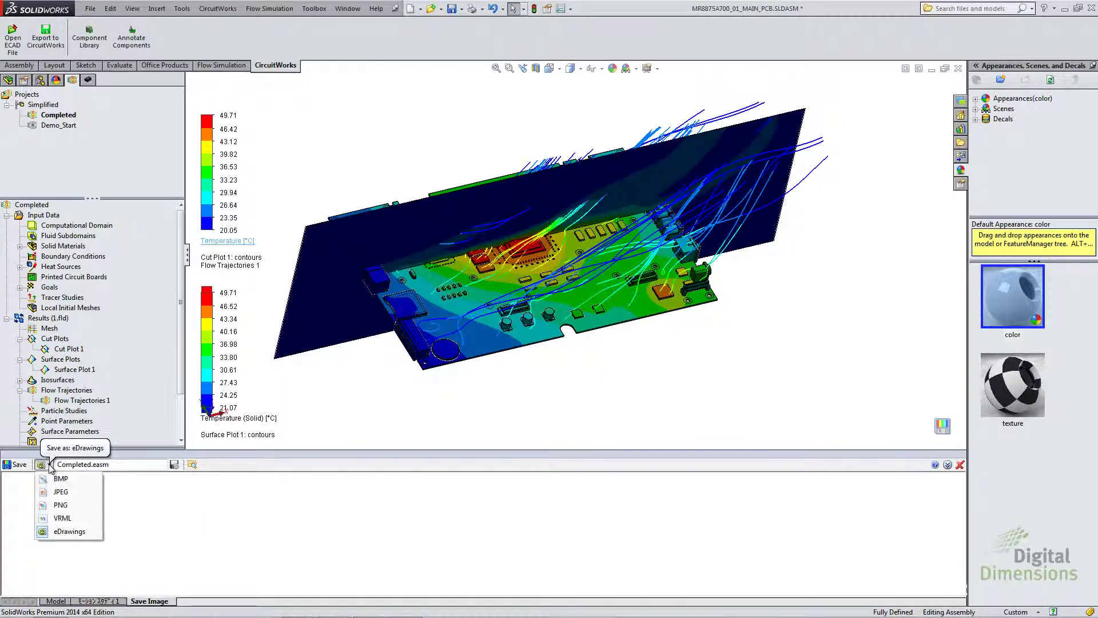
{"action": "left_click", "coordinate": [67, 532]}
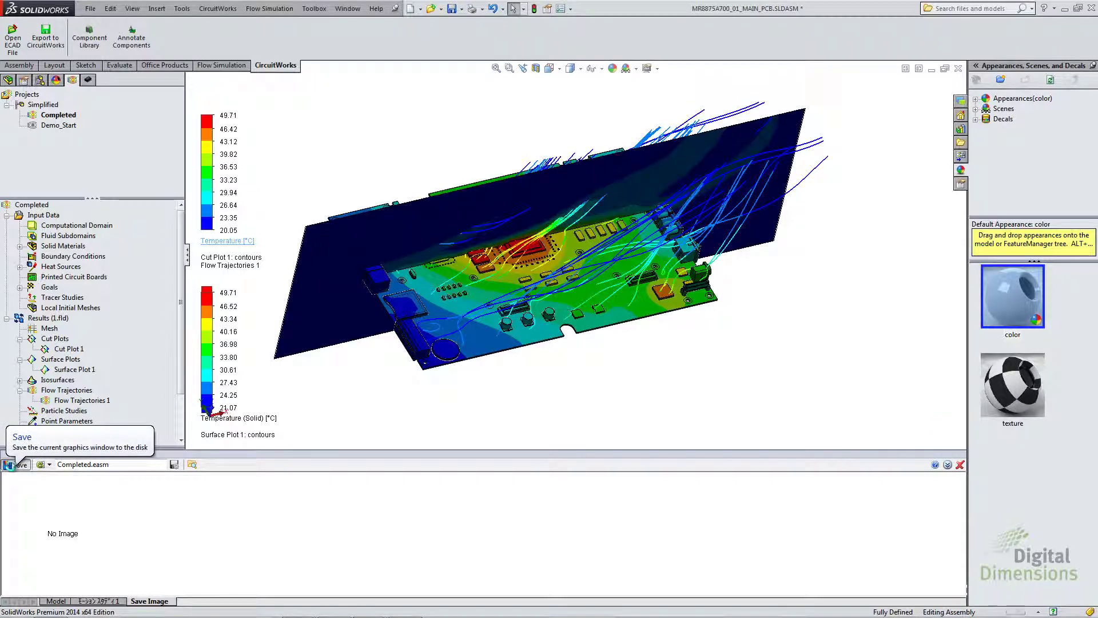
{"action": "left_click", "coordinate": [8, 465]}
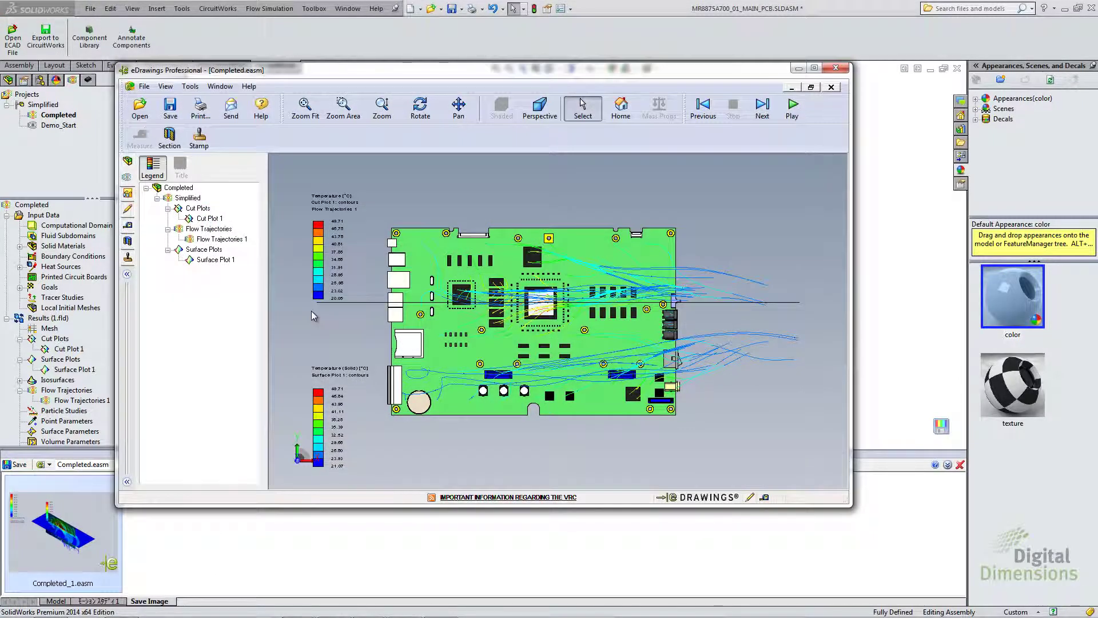
Step: In a maximized eDrawings window, hide Cut Plot 1 and all board components, leaving the surface plot displayed
{"action": "left_click", "coordinate": [814, 68]}
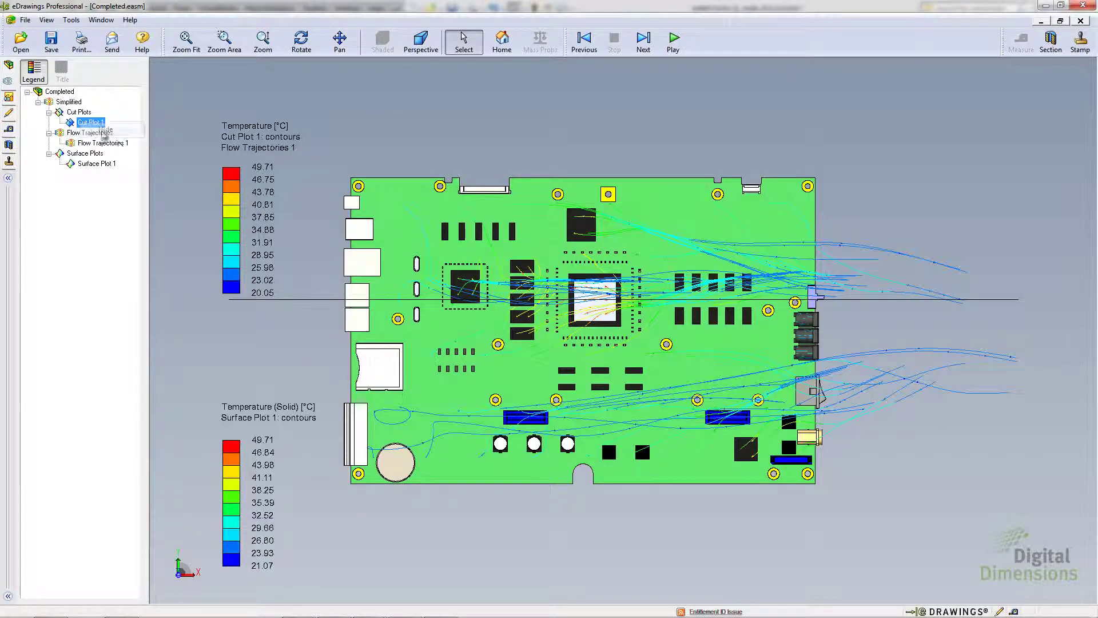
{"action": "middle_click_drag", "start_coordinate": [459, 279], "coordinate": [435, 166]}
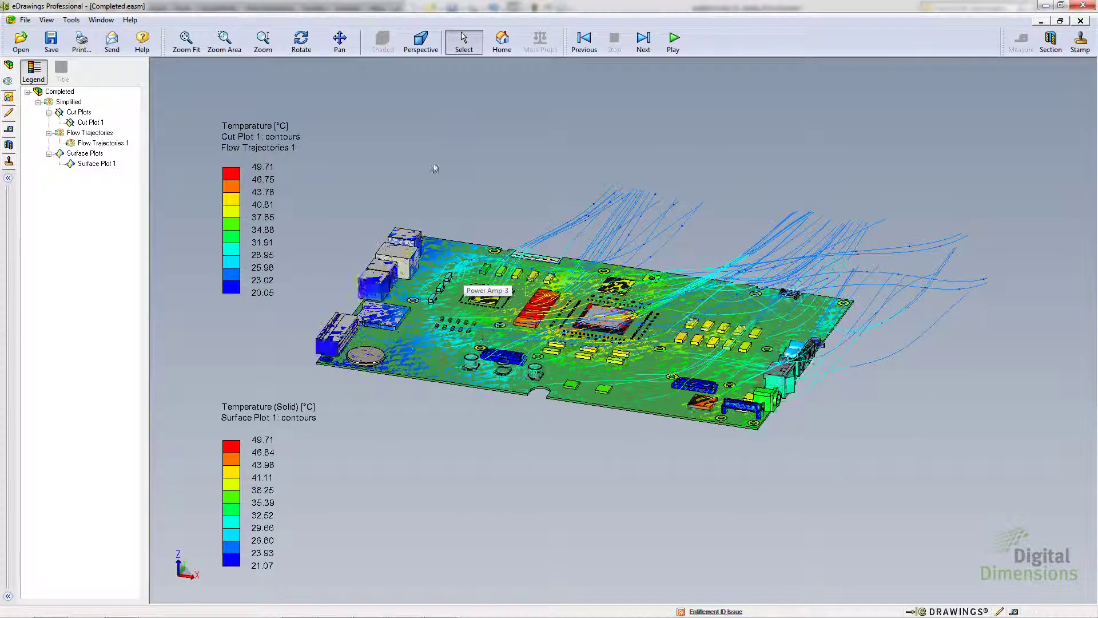
{"action": "left_click", "coordinate": [8, 80]}
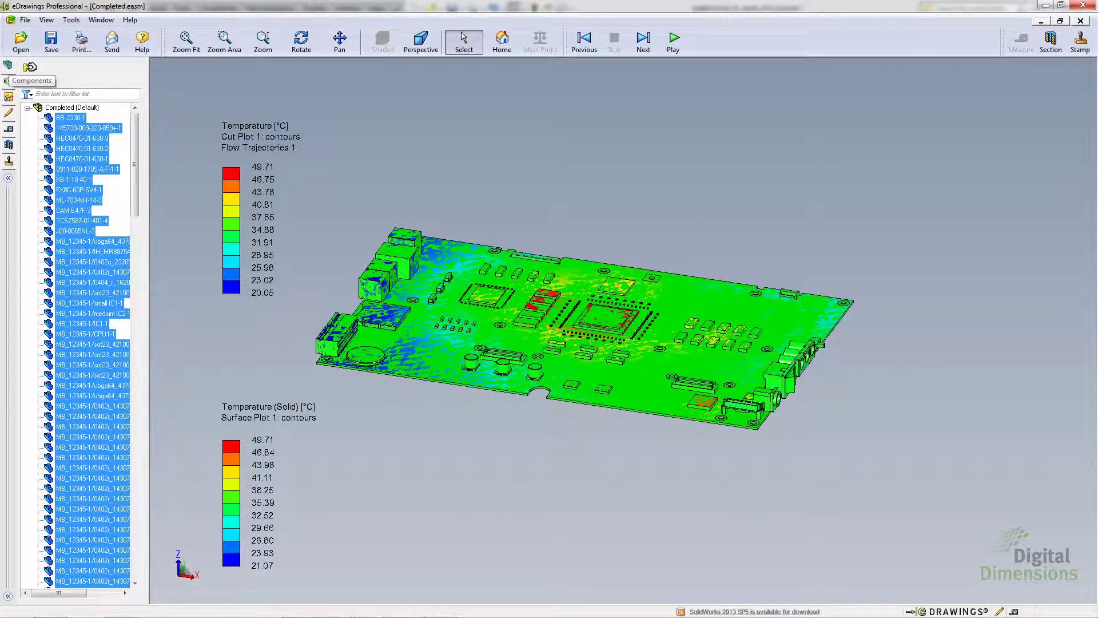
{"action": "right_click", "coordinate": [68, 118]}
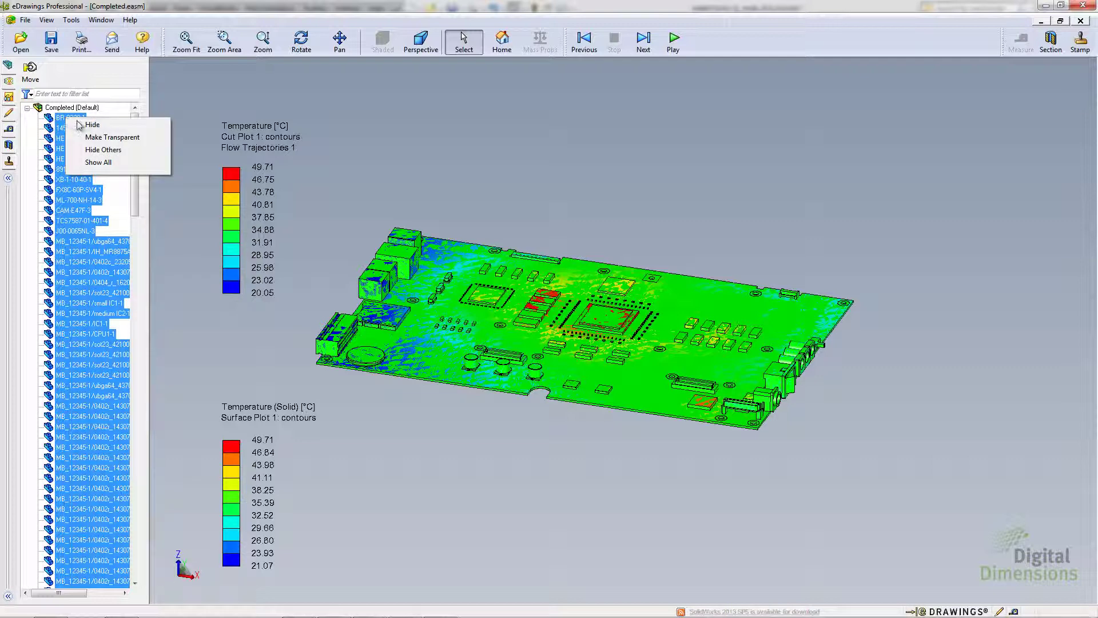
{"action": "left_click", "coordinate": [87, 125]}
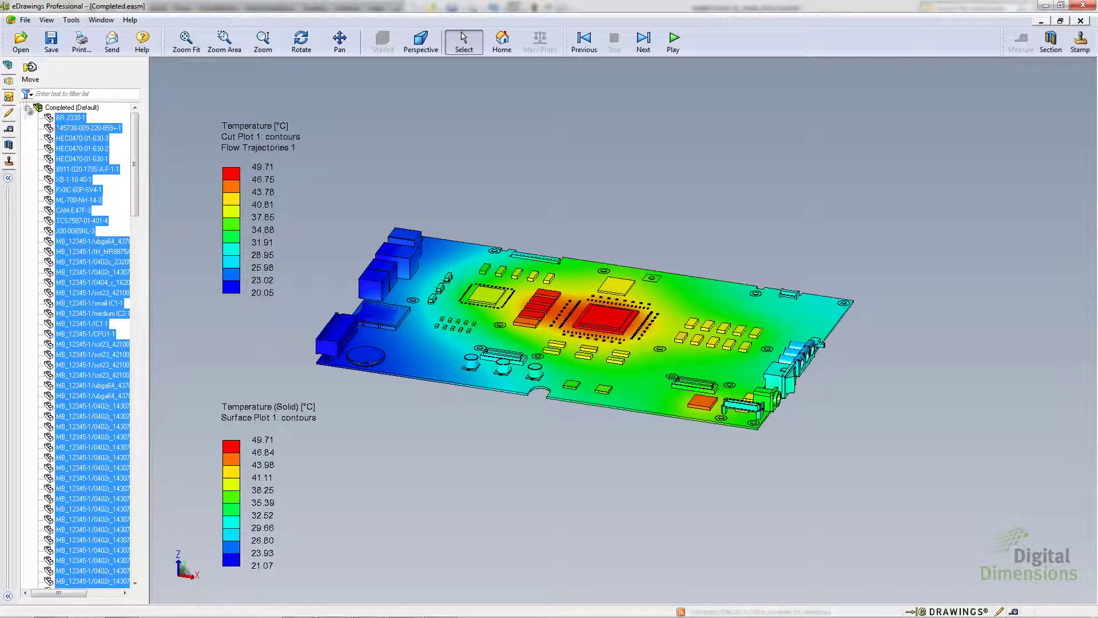
Step: Return to the simulation results list in eDrawings and show Flow Trajectories 1
{"action": "left_click", "coordinate": [8, 96]}
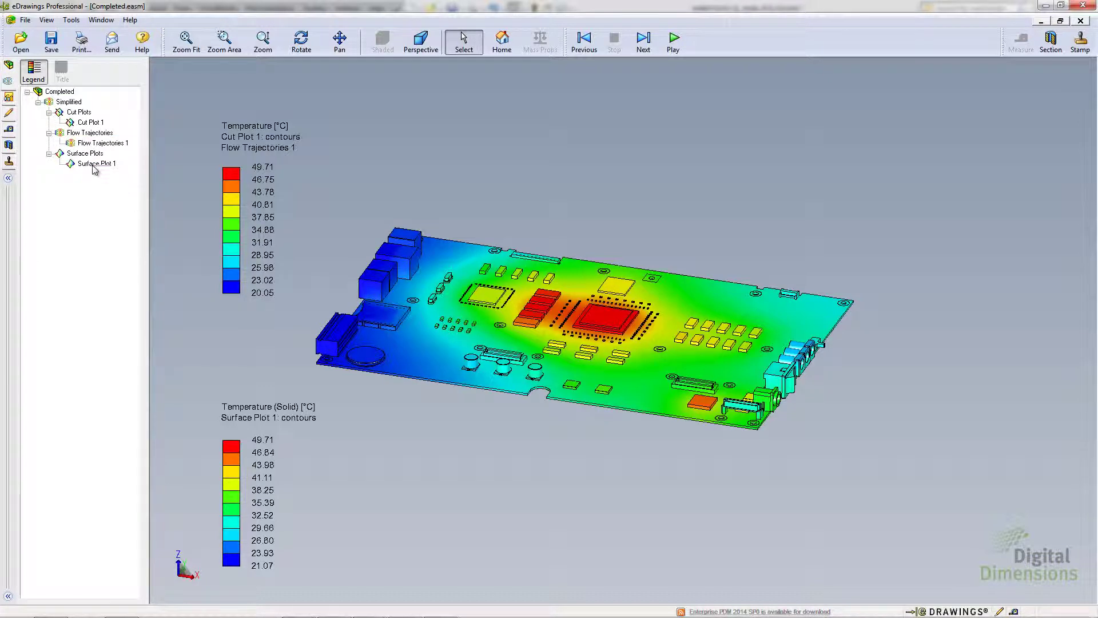
{"action": "left_click", "coordinate": [98, 143]}
{"action": "left_click", "coordinate": [123, 151]}
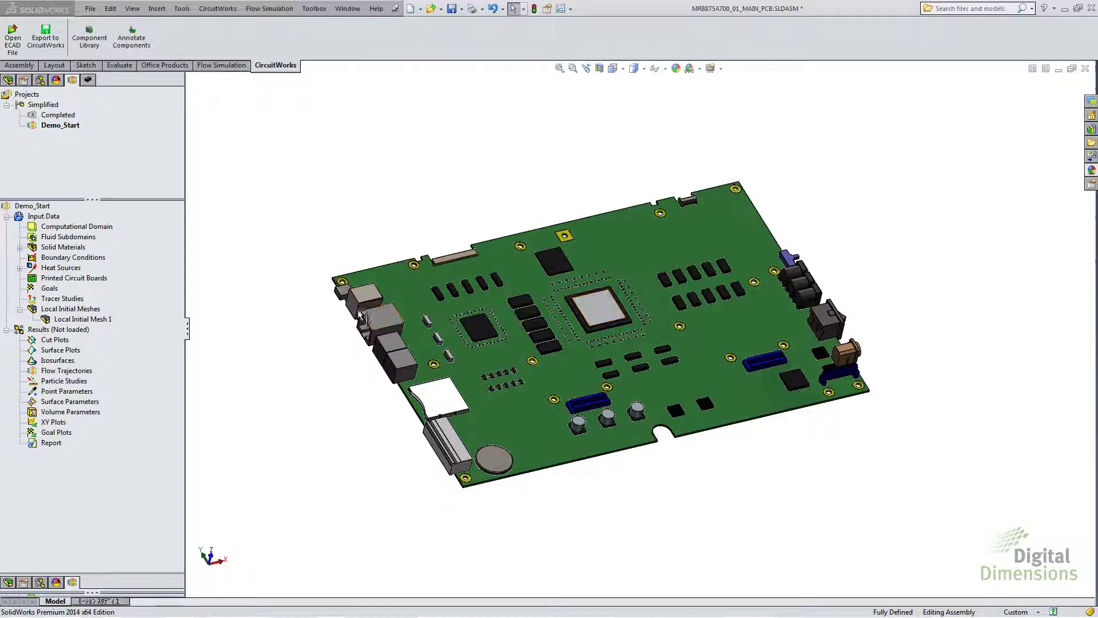
Step: Set the calculation's refinement for Local Initial Mesh 1 to level = 2 in the Calculation Control Options
{"action": "left_click", "coordinate": [83, 319]}
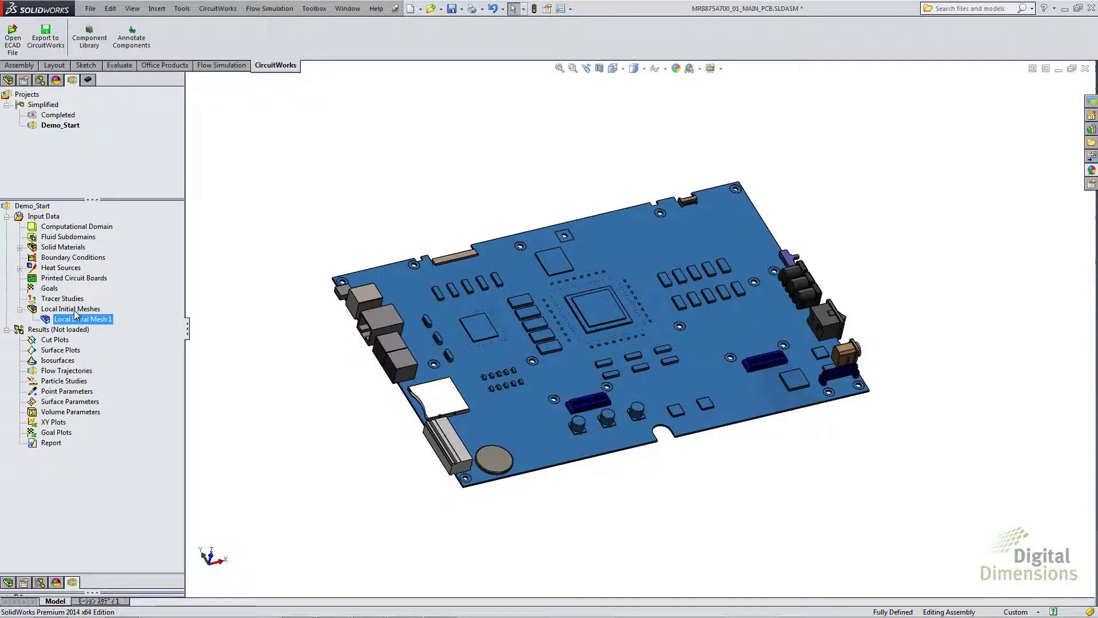
{"action": "right_click", "coordinate": [43, 218]}
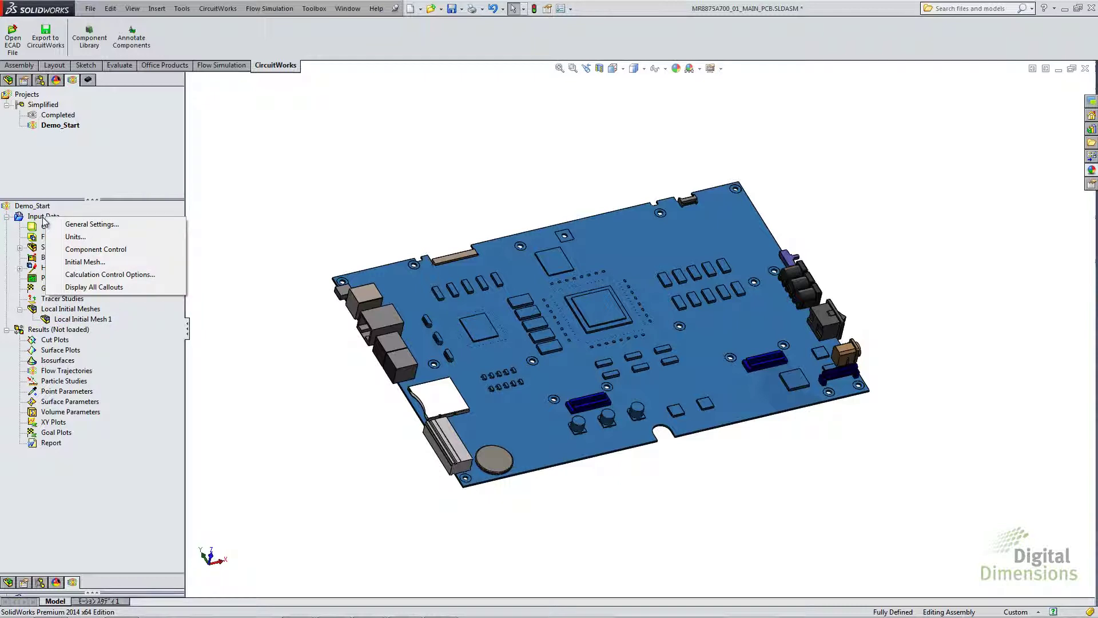
{"action": "left_click", "coordinate": [85, 276]}
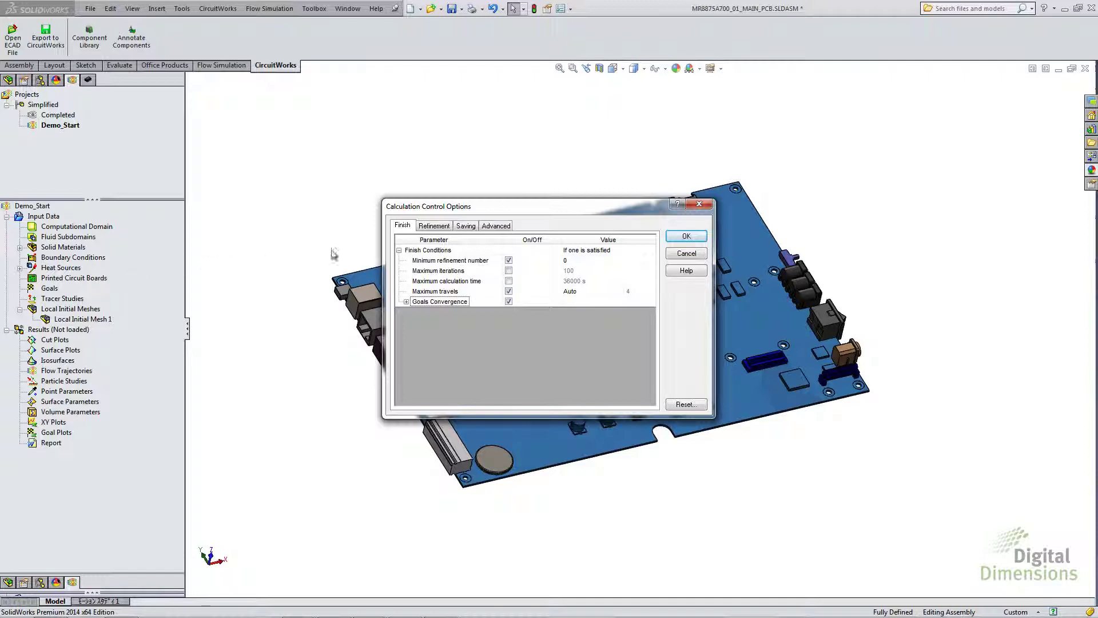
{"action": "left_click", "coordinate": [432, 226]}
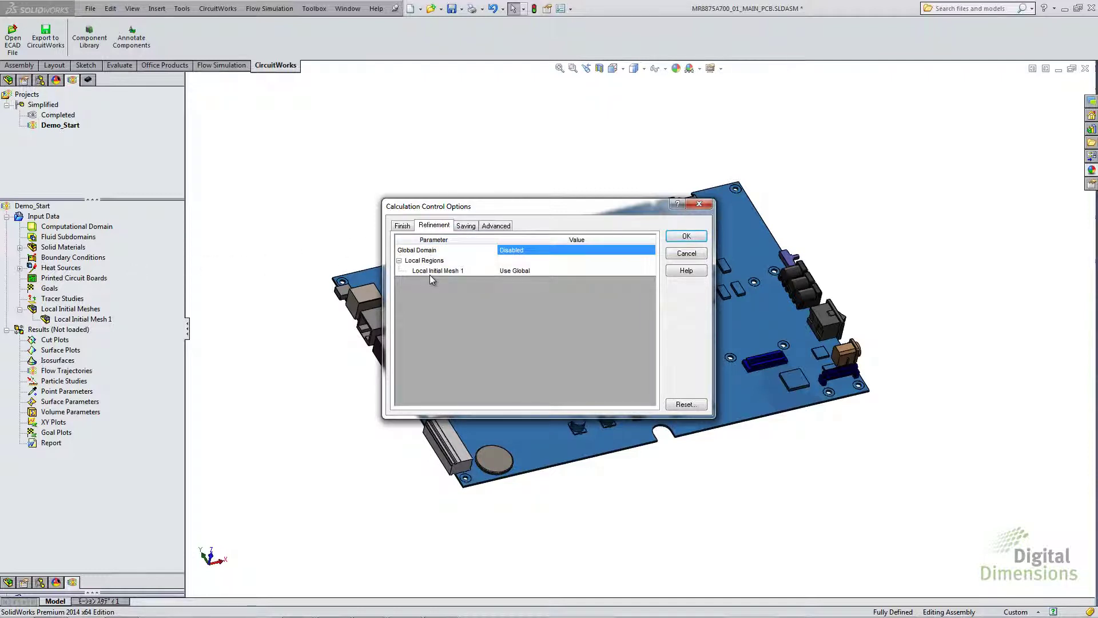
{"action": "left_click", "coordinate": [517, 271]}
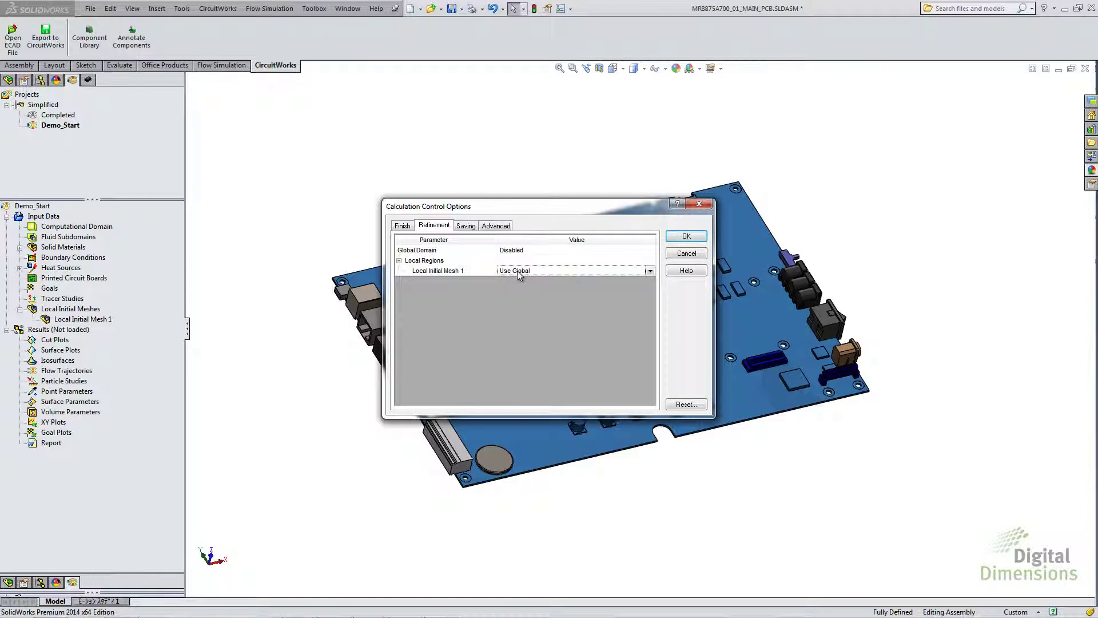
{"action": "left_click", "coordinate": [616, 272]}
{"action": "left_click", "coordinate": [529, 304]}
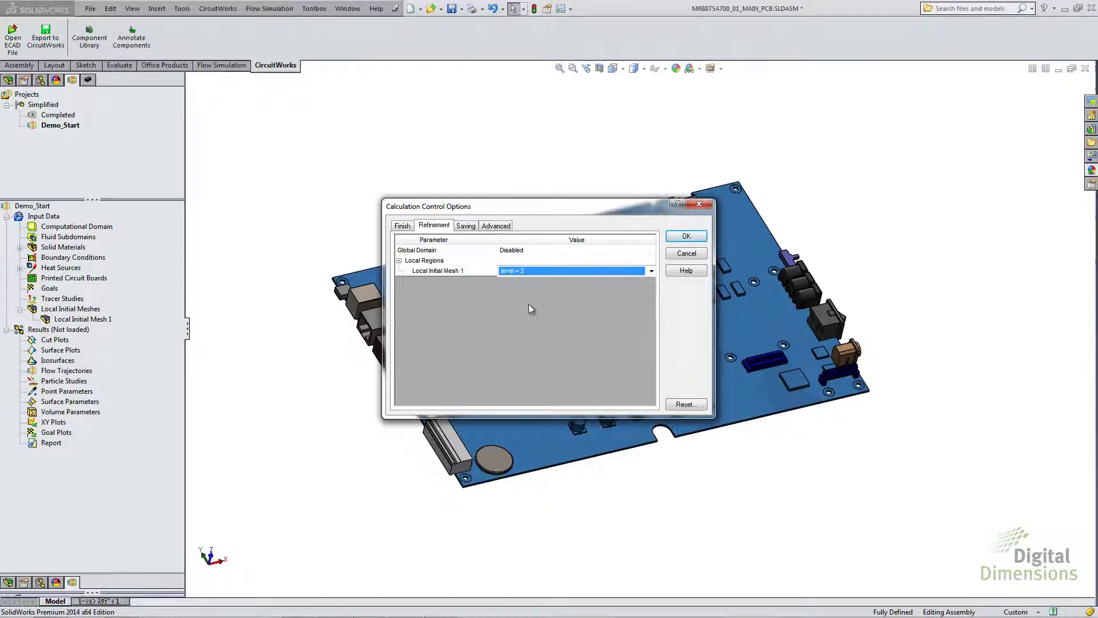
{"action": "left_click", "coordinate": [686, 236]}
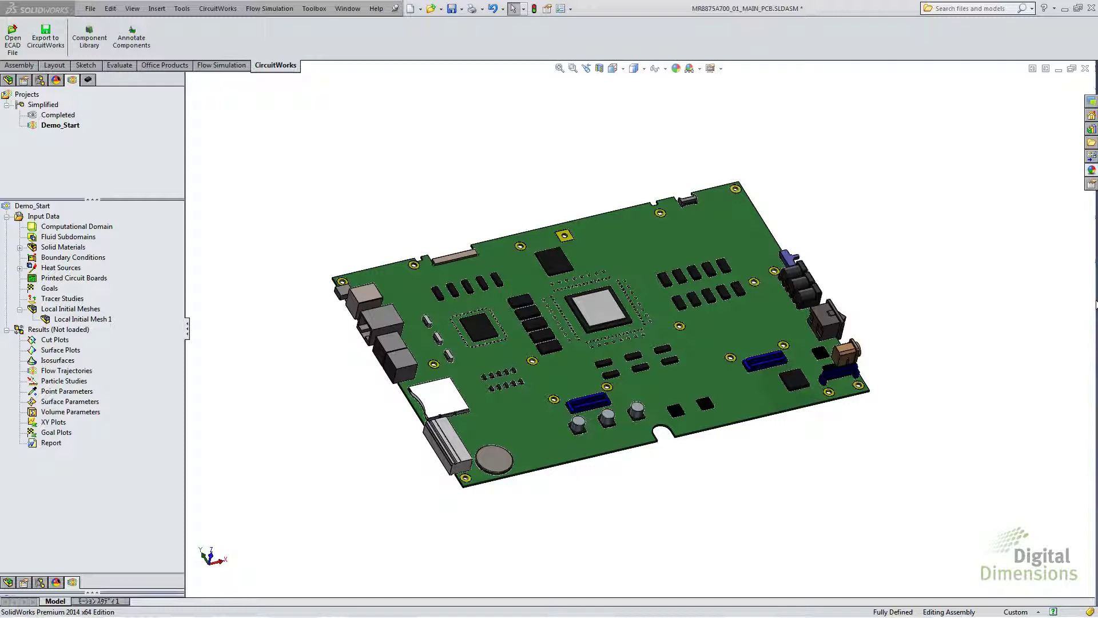
Step: Review the startup, CPU and results processing settings for running Demo_Start, and close them without starting the calculation
{"action": "right_click", "coordinate": [22, 207]}
{"action": "left_click", "coordinate": [34, 215]}
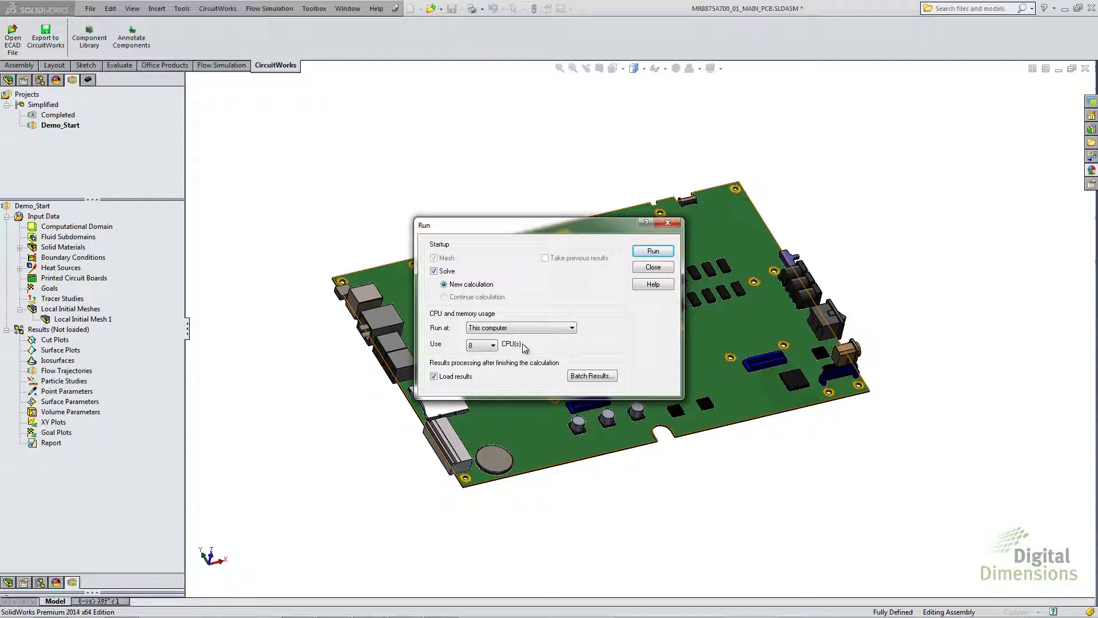
{"action": "left_click", "coordinate": [660, 269]}
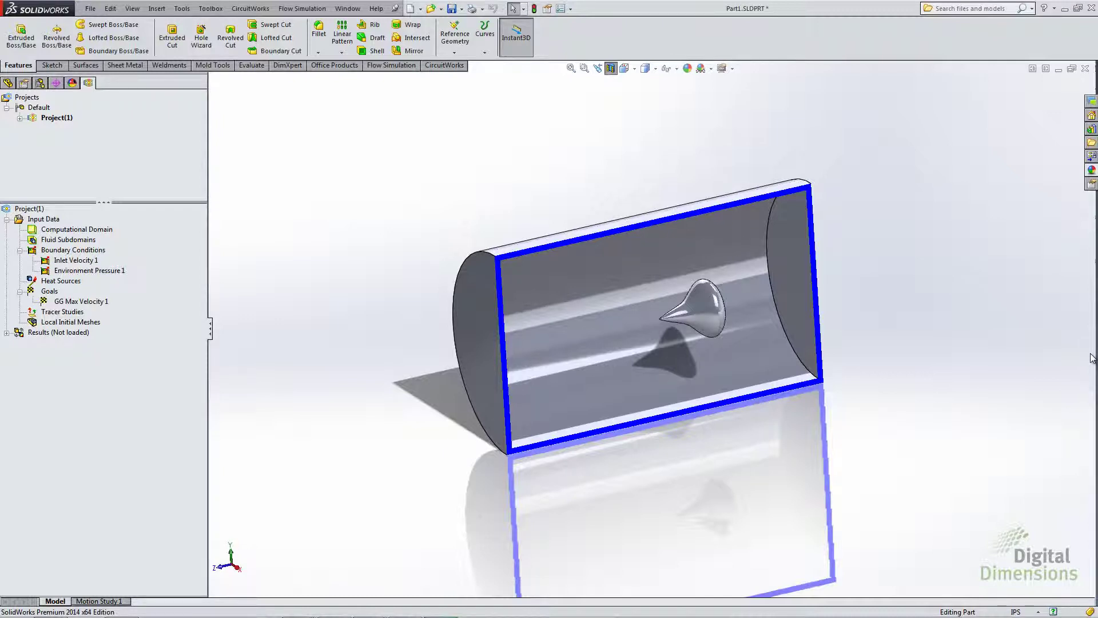
Step: Open the What If Analysis 1 parametric study of Project(1) and review its input variables and output parameters
{"action": "left_click", "coordinate": [20, 118]}
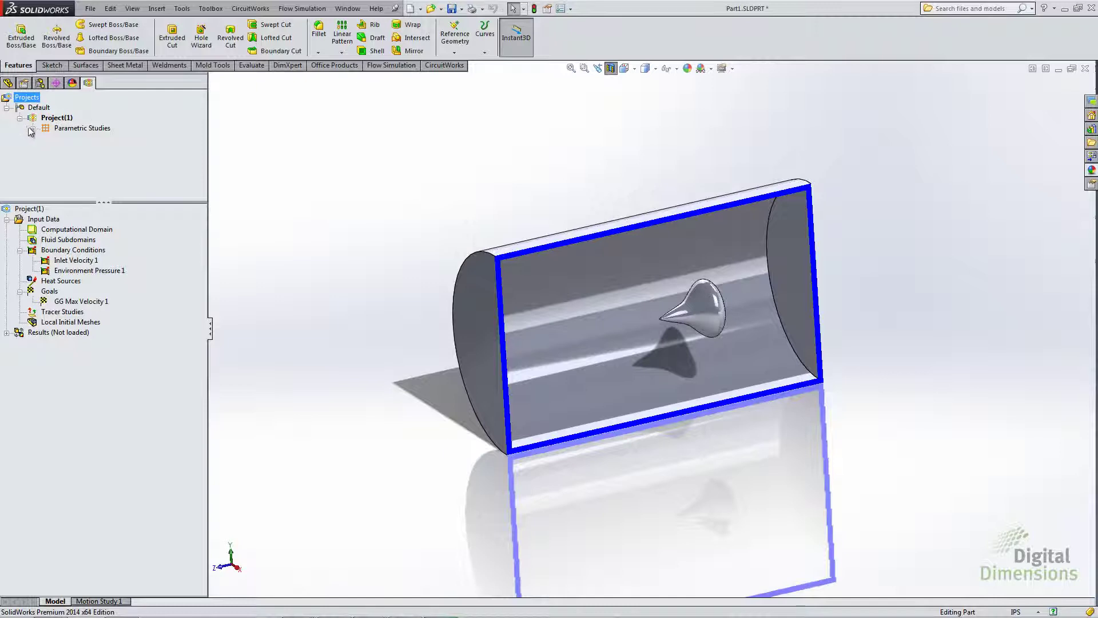
{"action": "left_click", "coordinate": [32, 128]}
{"action": "double_click", "coordinate": [74, 140]}
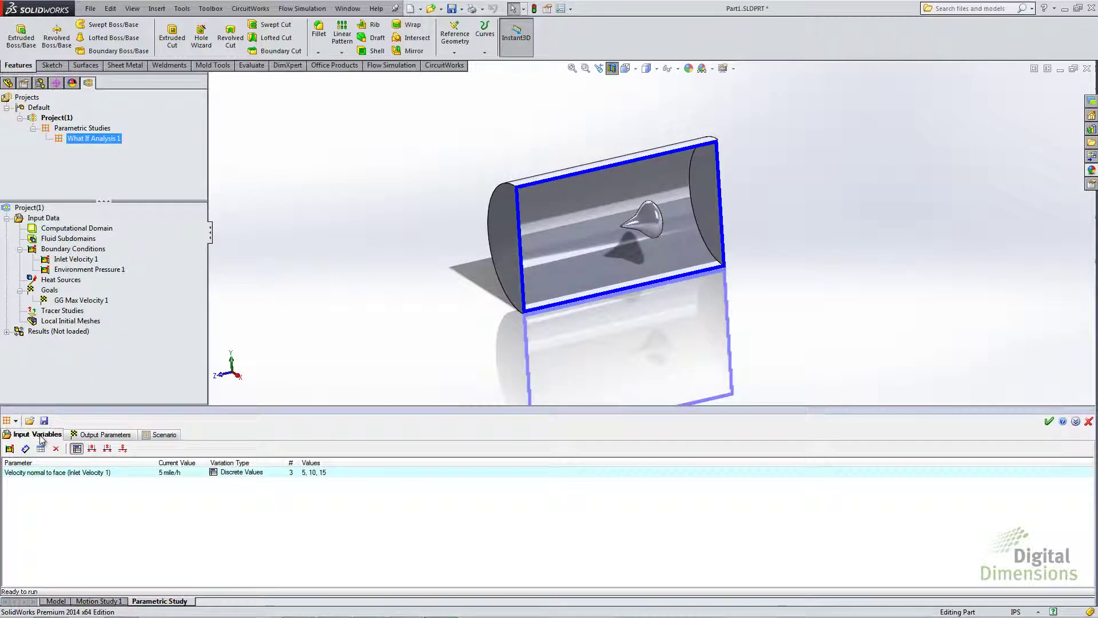
{"action": "left_click", "coordinate": [100, 435]}
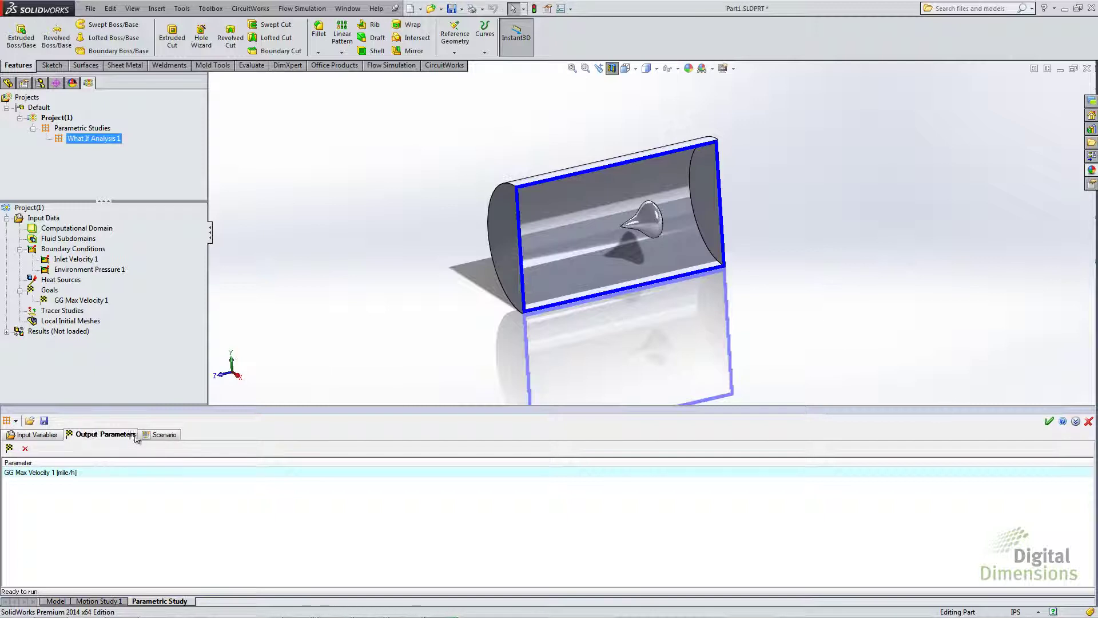
Step: Create a project from Design Point 3 in the study's scenario
{"action": "left_click", "coordinate": [156, 436]}
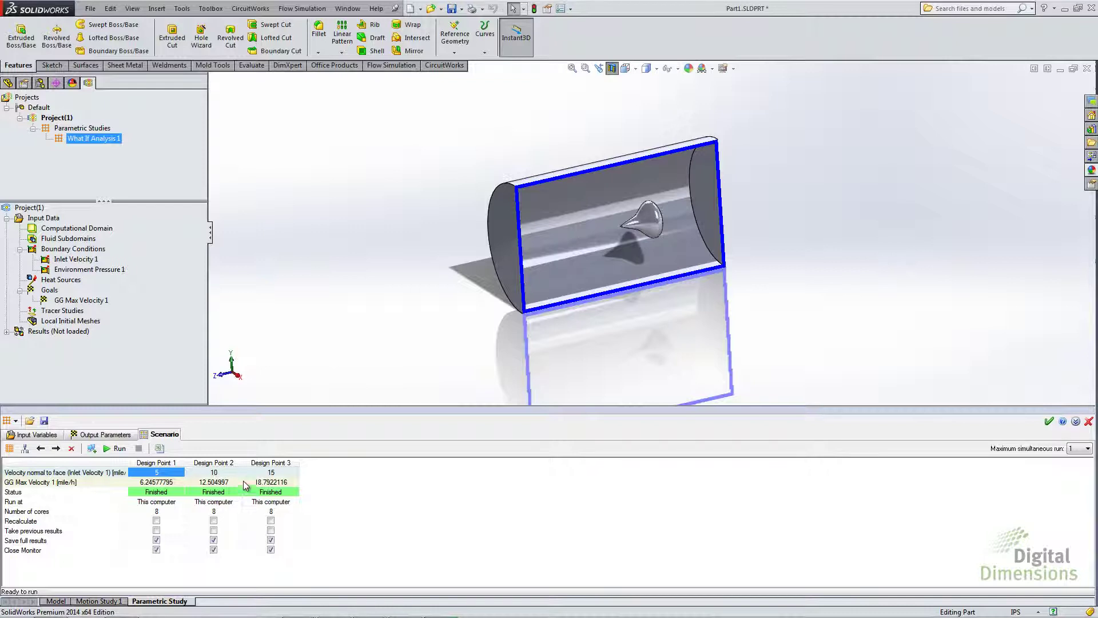
{"action": "right_click", "coordinate": [267, 465]}
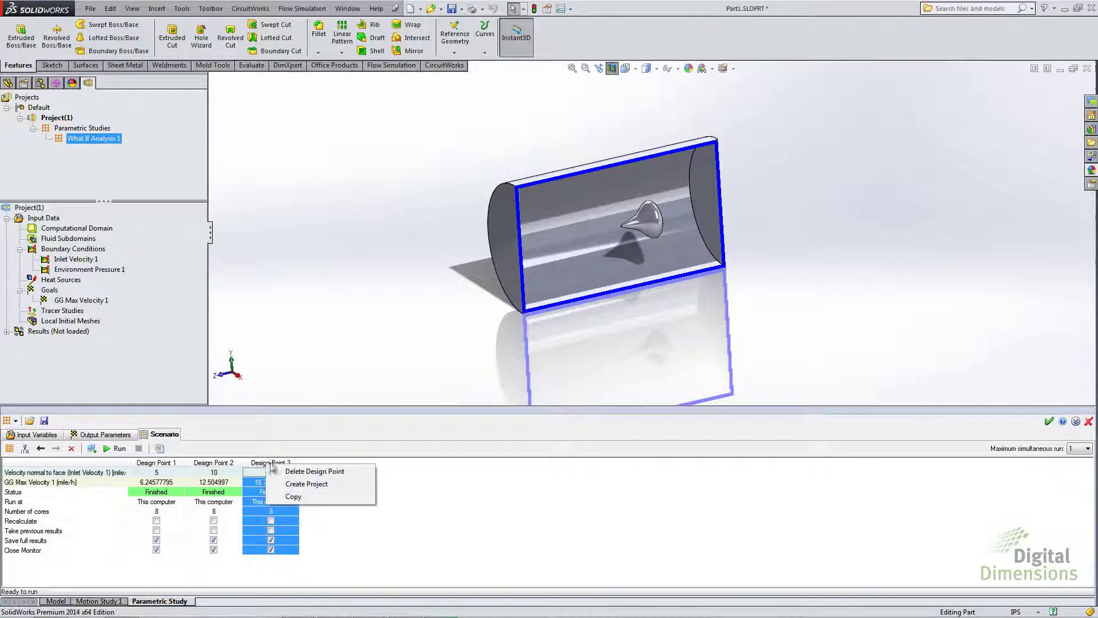
{"action": "left_click", "coordinate": [298, 485]}
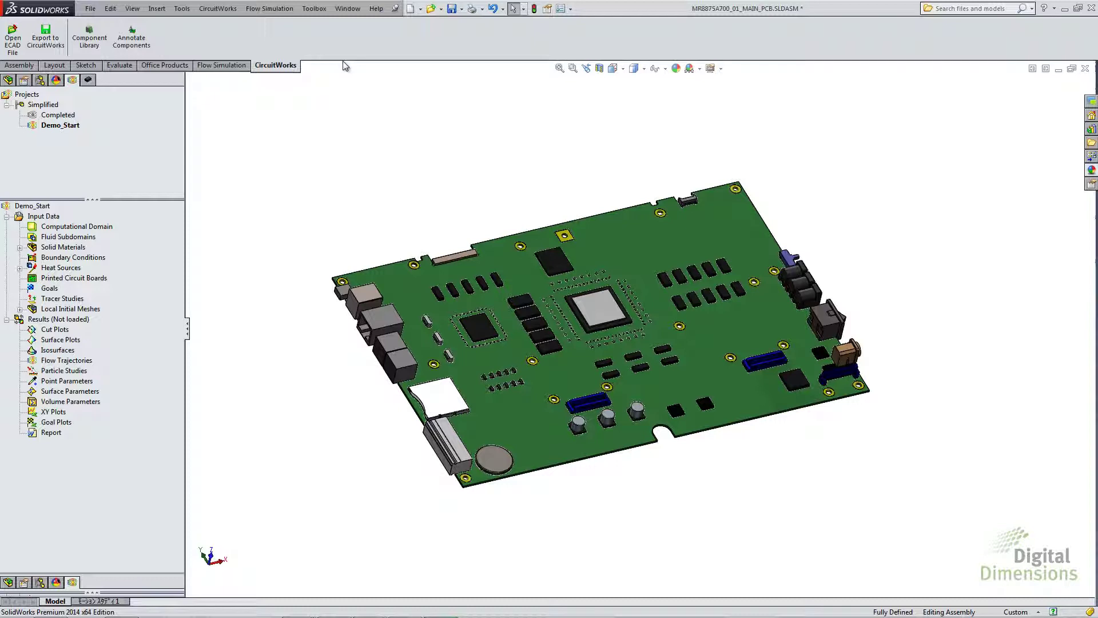
Step: Open the Leak Tracking tool for the circuit board assembly
{"action": "left_click", "coordinate": [269, 8]}
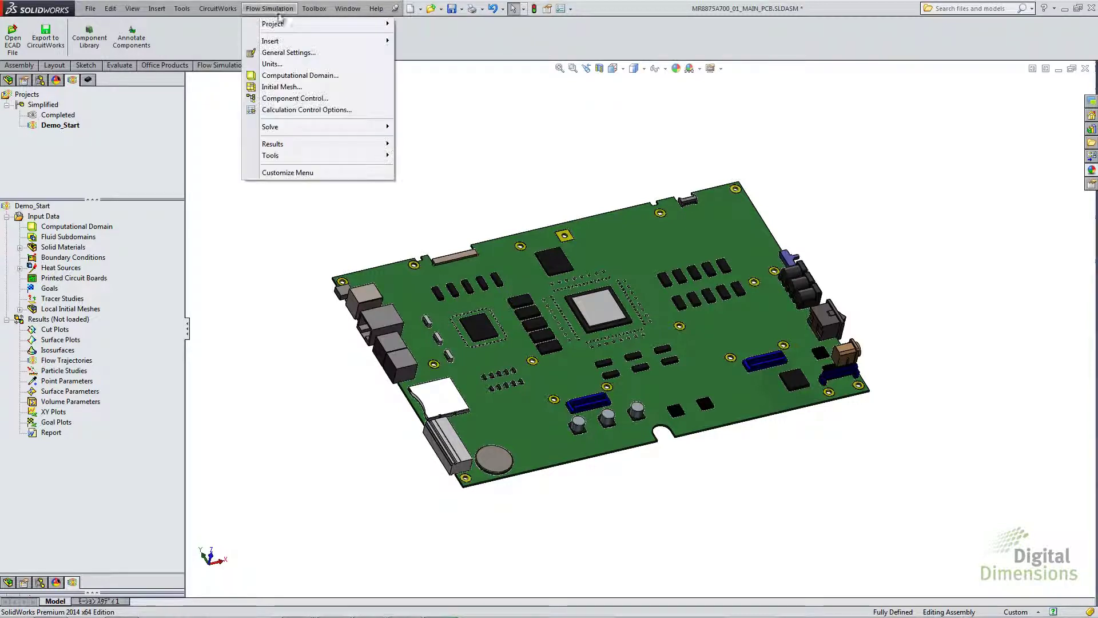
{"action": "mouse_move", "coordinate": [317, 159]}
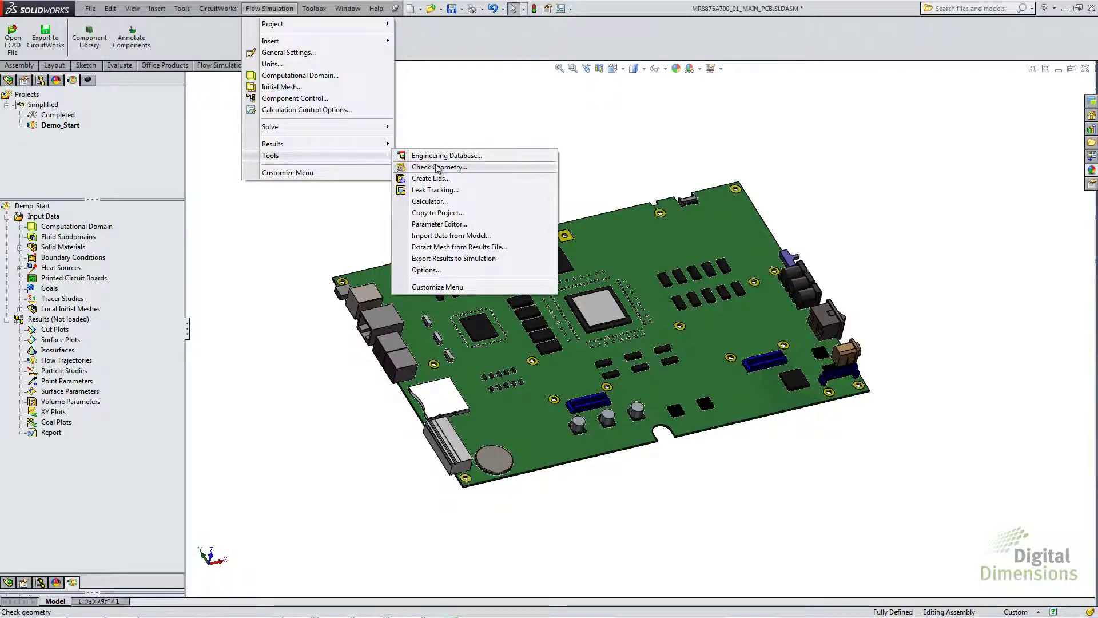
{"action": "left_click", "coordinate": [435, 190]}
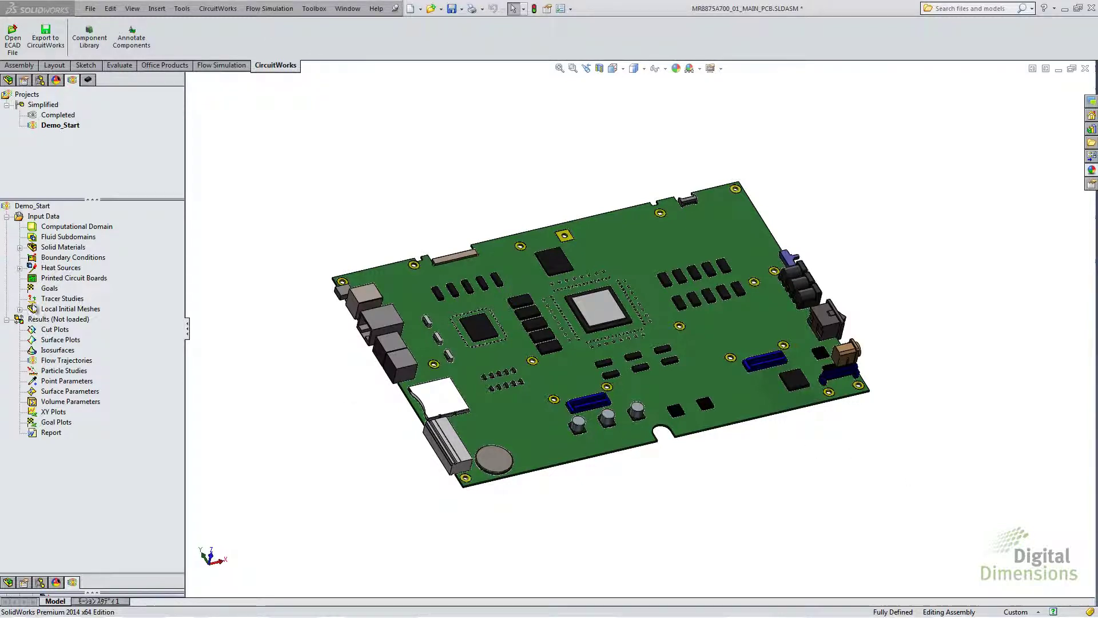
Step: Set the surface sources SS Heat Generation Rate 1 and 2 together to 2 W
{"action": "left_click", "coordinate": [20, 267]}
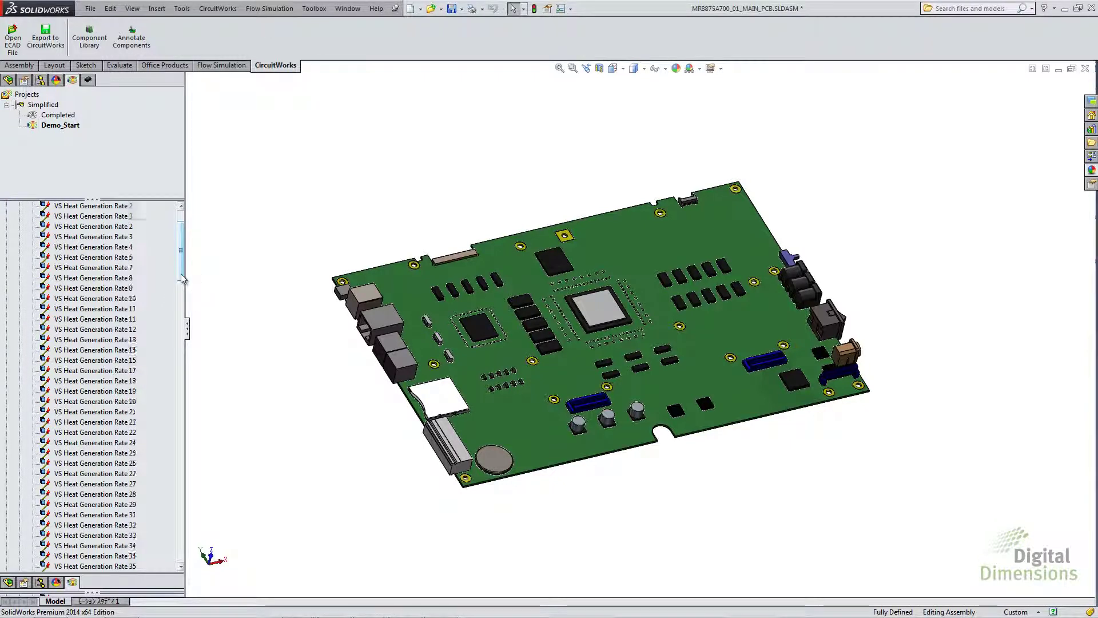
{"action": "left_click_drag", "start_coordinate": [181, 255], "coordinate": [159, 516]}
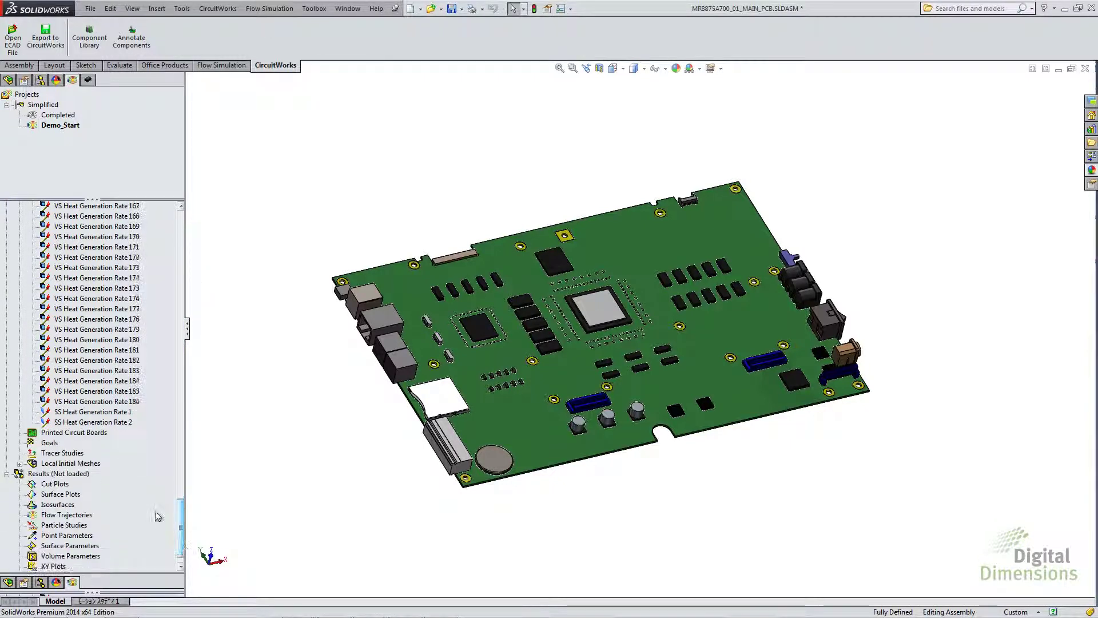
{"action": "left_click", "coordinate": [78, 422]}
{"action": "left_click", "coordinate": [75, 413], "text": "ctrl"}
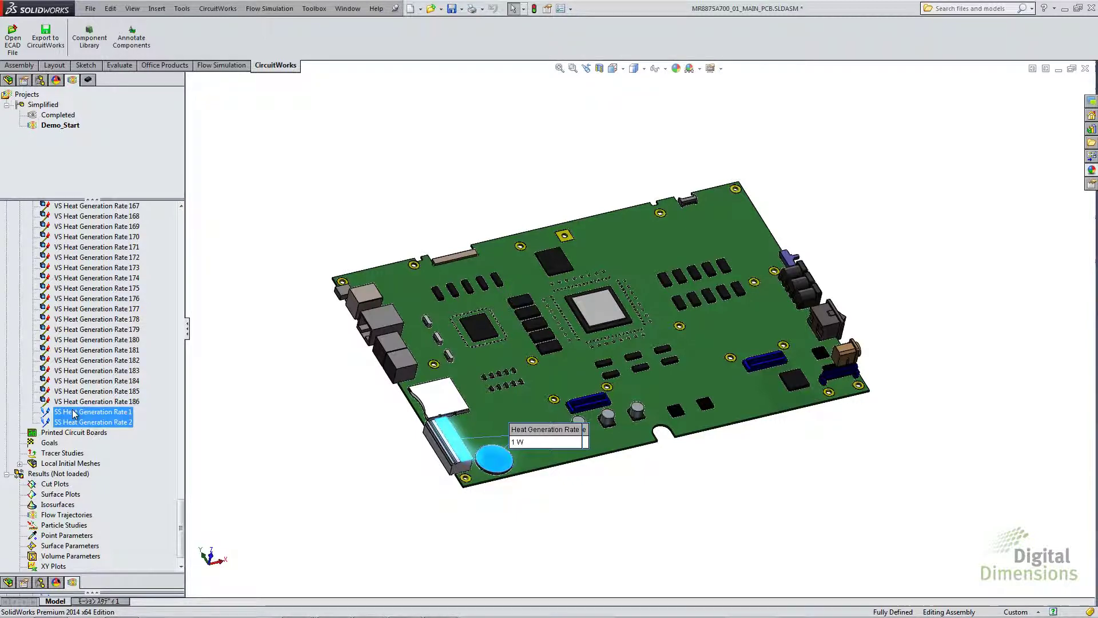
{"action": "right_click", "coordinate": [78, 414]}
{"action": "left_click", "coordinate": [106, 417]}
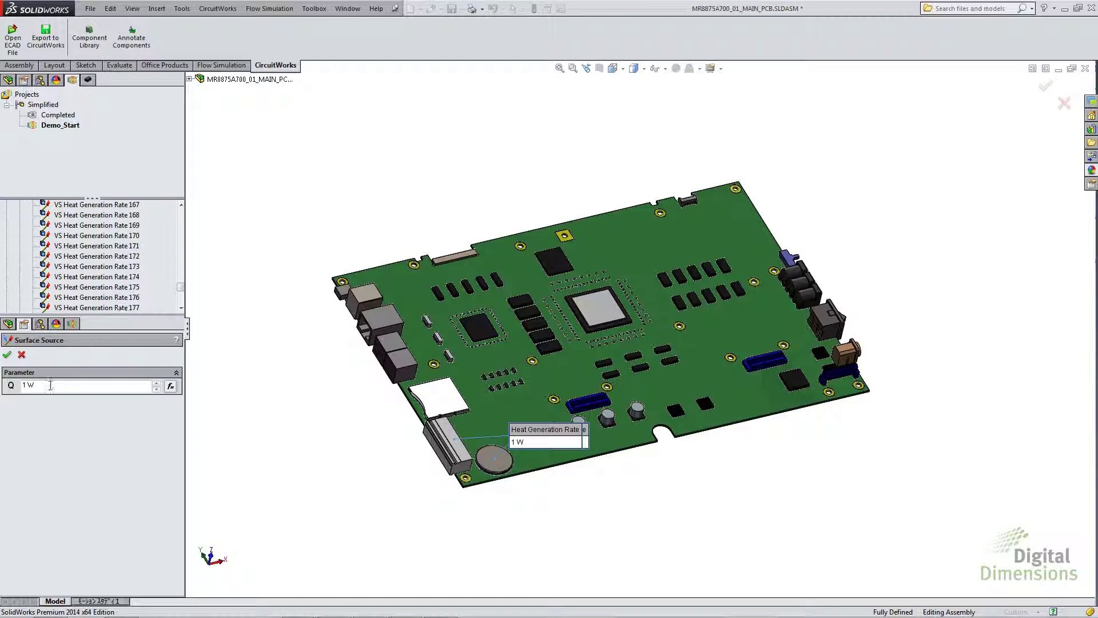
{"action": "left_click_drag", "start_coordinate": [29, 385], "coordinate": [19, 389]}
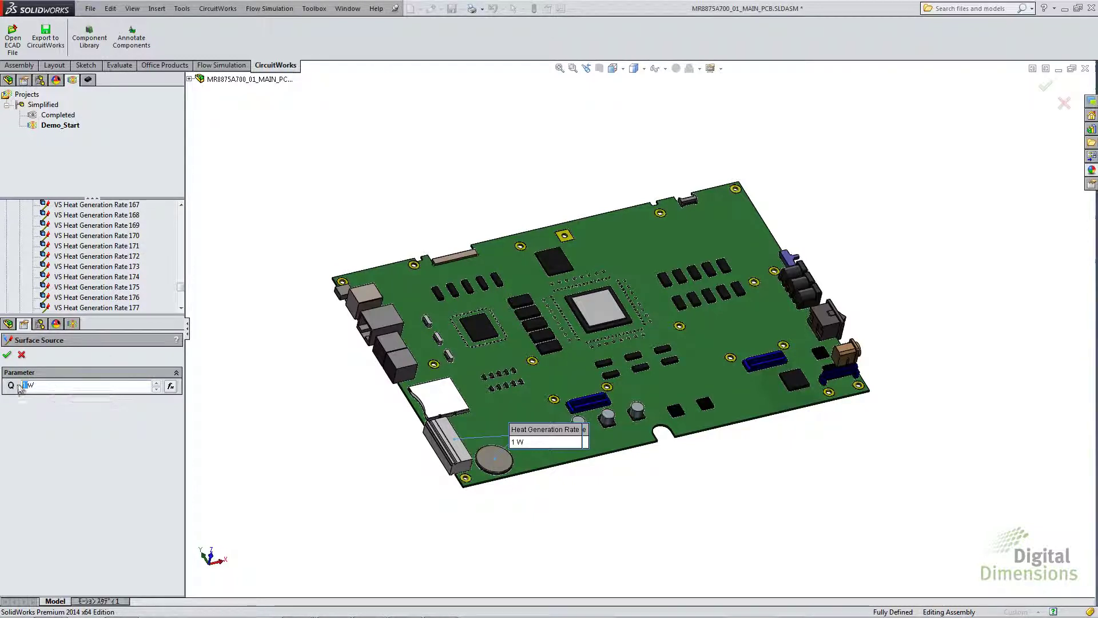
{"action": "type", "text": "2"}
{"action": "left_click", "coordinate": [7, 354]}
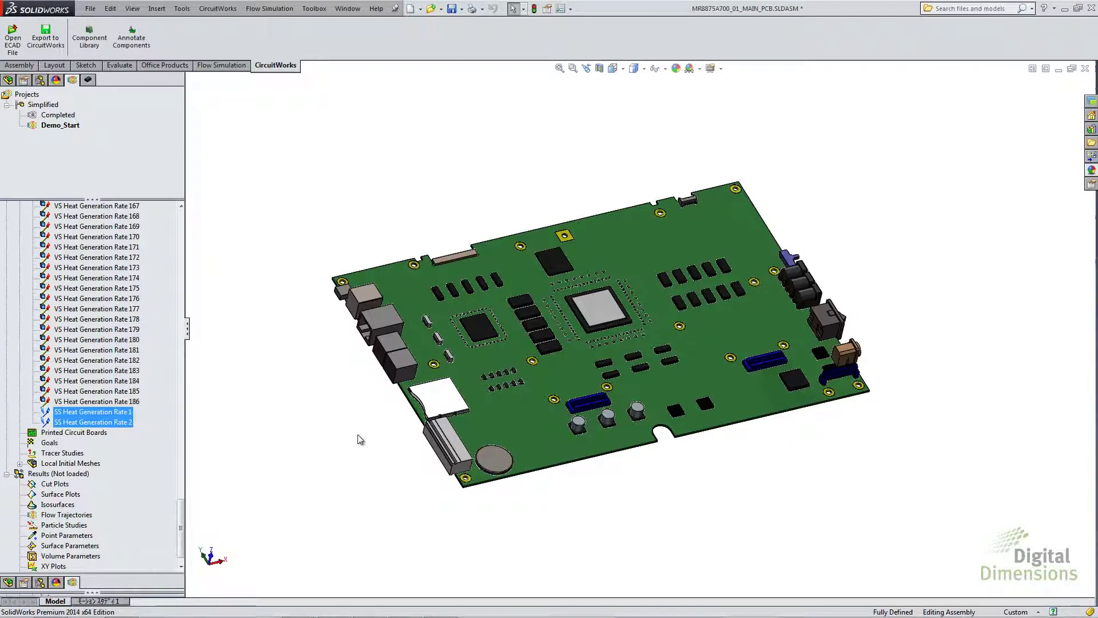
Step: Set the volume sources VS Heat Generation Rate 184, 185 and 186 together to 1 W
{"action": "left_click", "coordinate": [110, 403]}
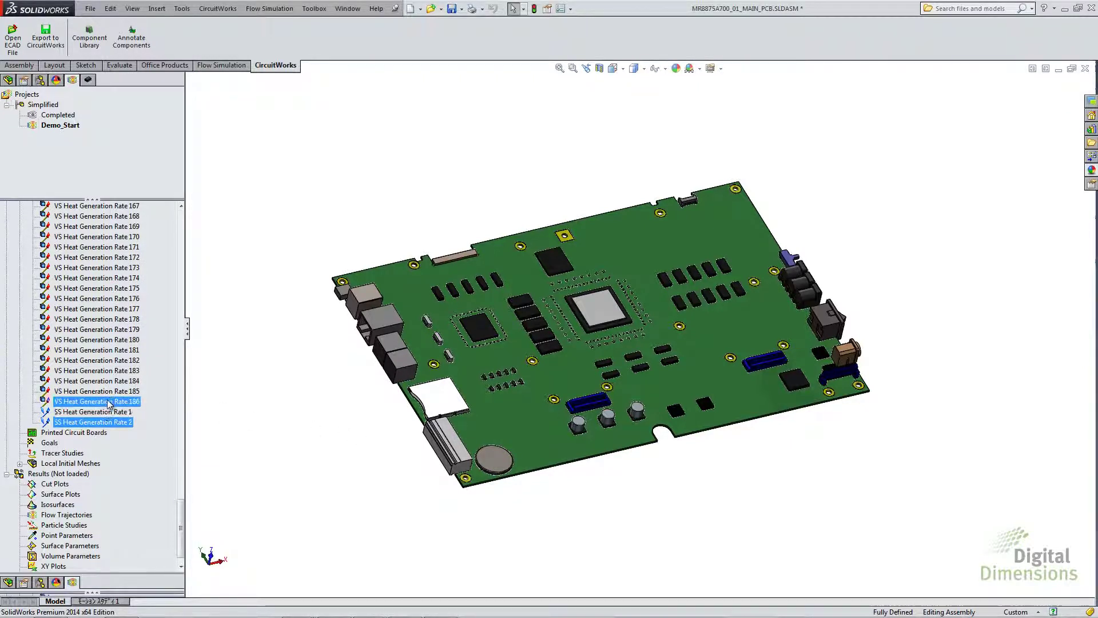
{"action": "left_click", "coordinate": [115, 382], "text": "shift"}
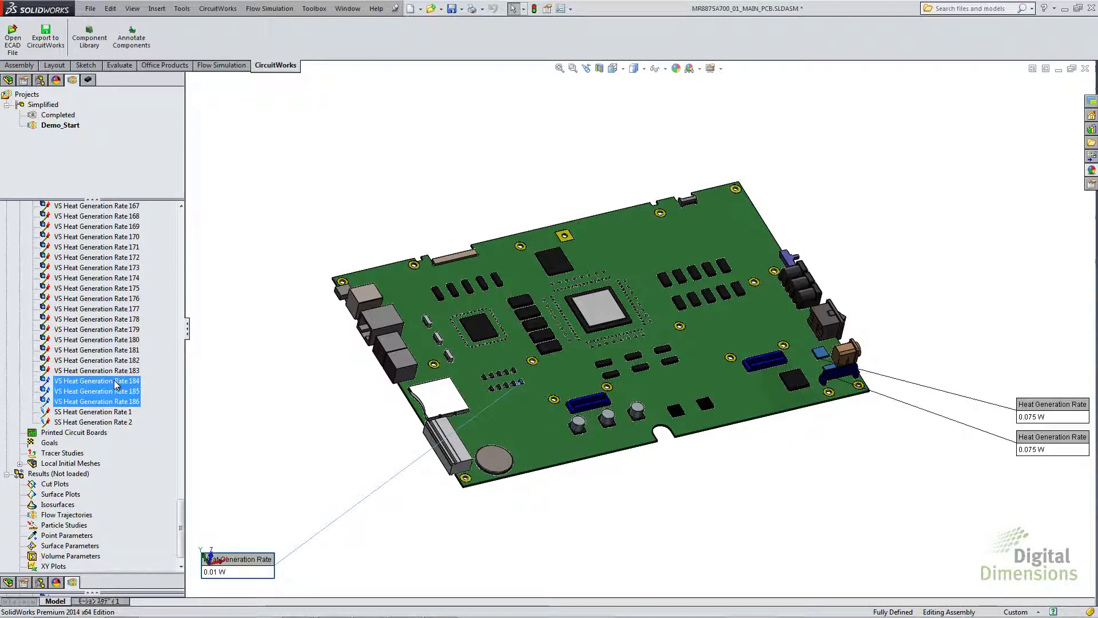
{"action": "right_click", "coordinate": [116, 385]}
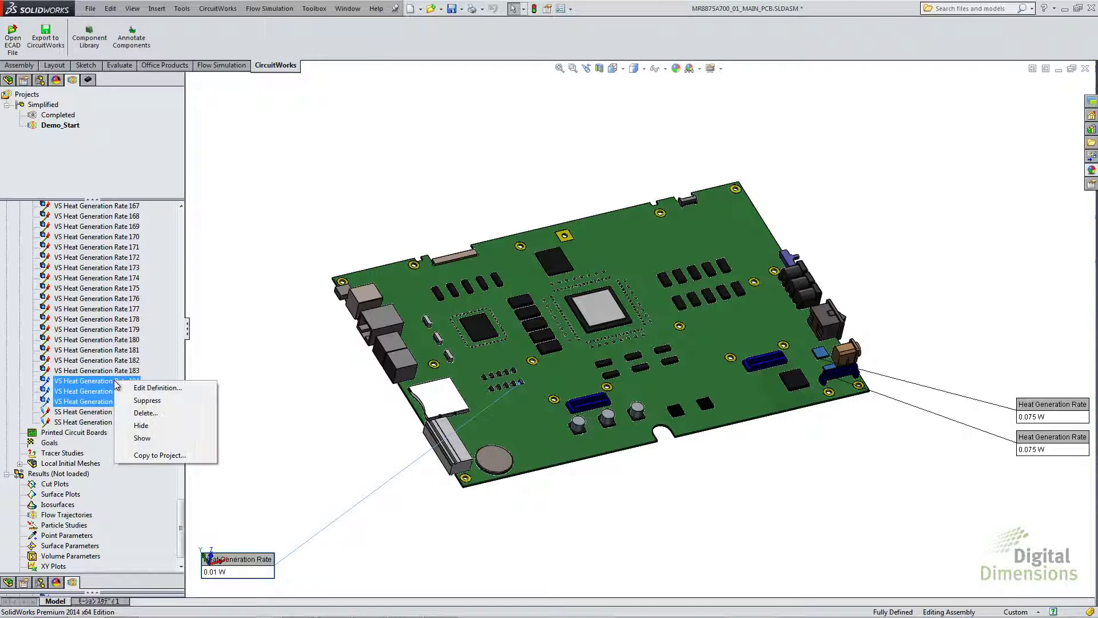
{"action": "left_click", "coordinate": [155, 388]}
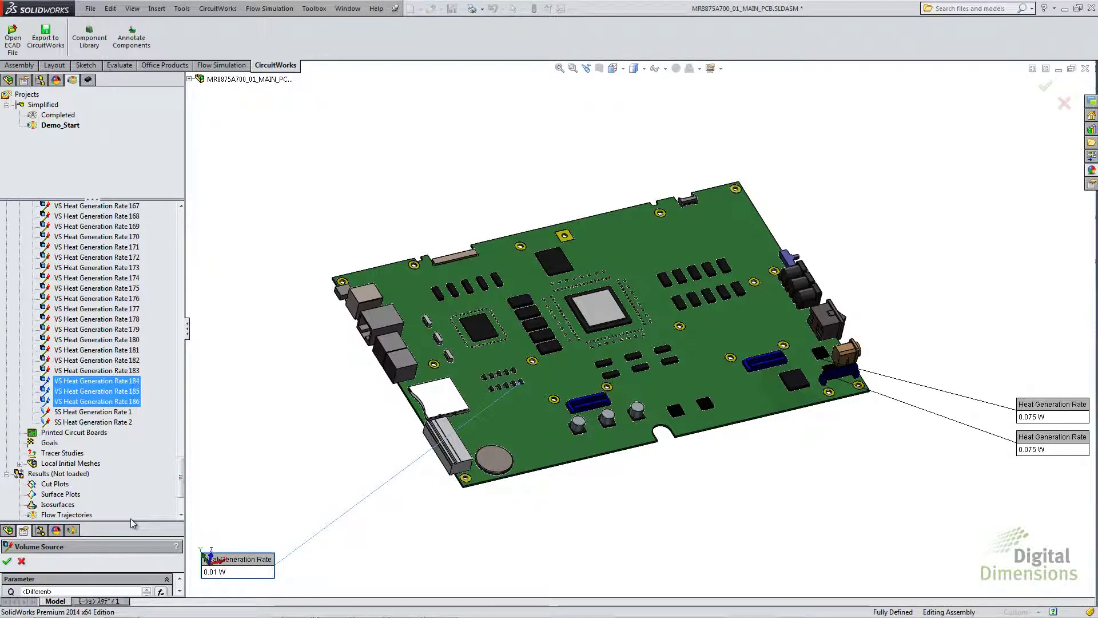
{"action": "left_click_drag", "start_coordinate": [133, 522], "coordinate": [131, 359]}
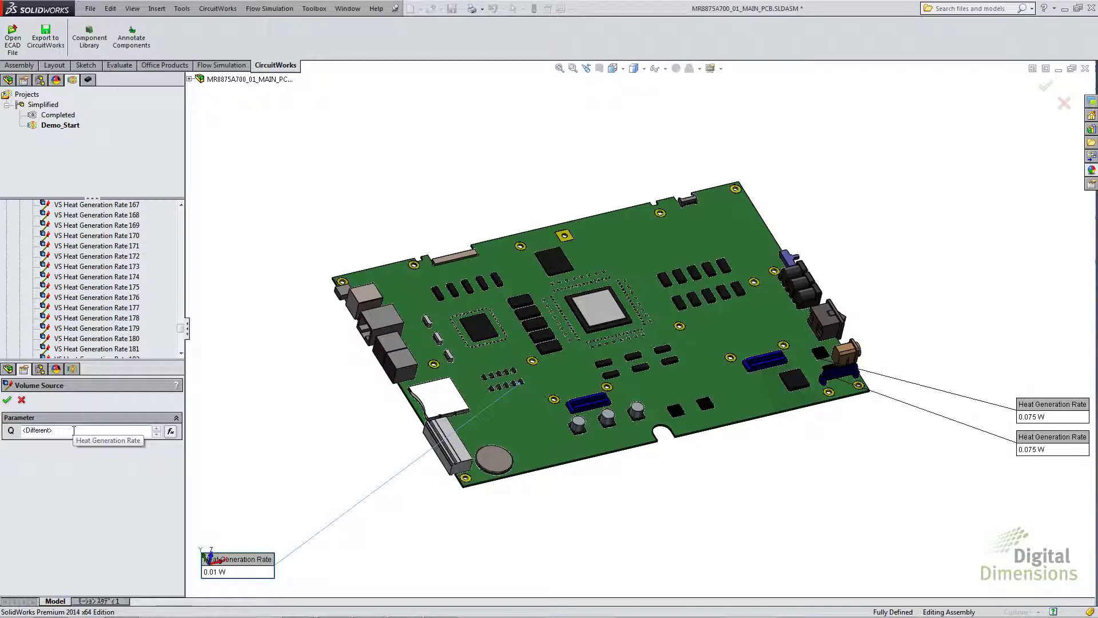
{"action": "left_click_drag", "start_coordinate": [74, 431], "coordinate": [6, 427]}
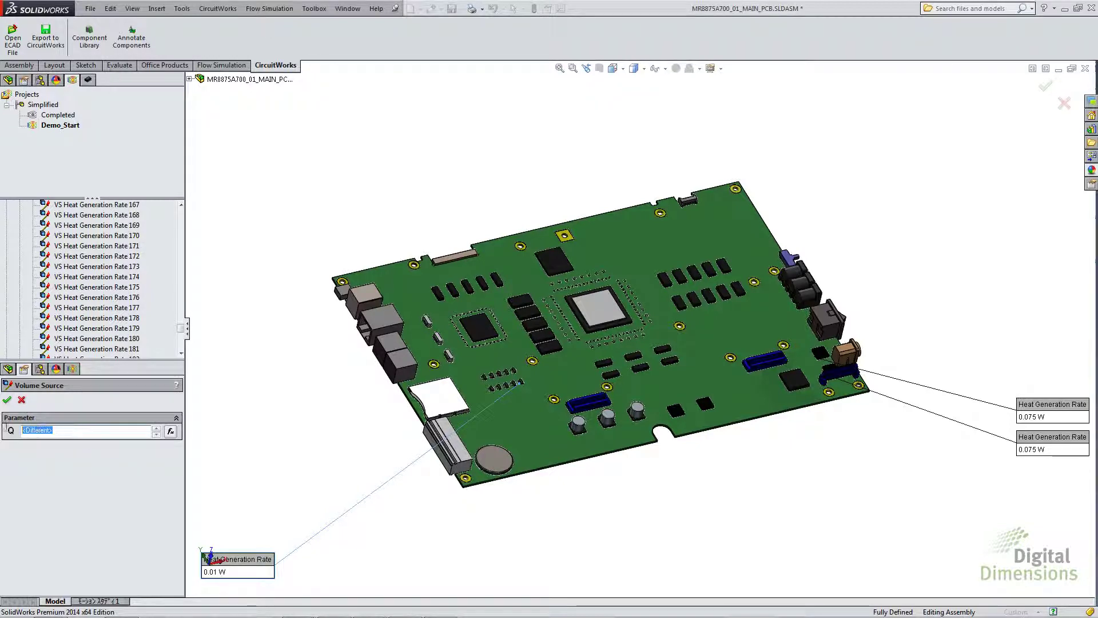
{"action": "type", "text": "1"}
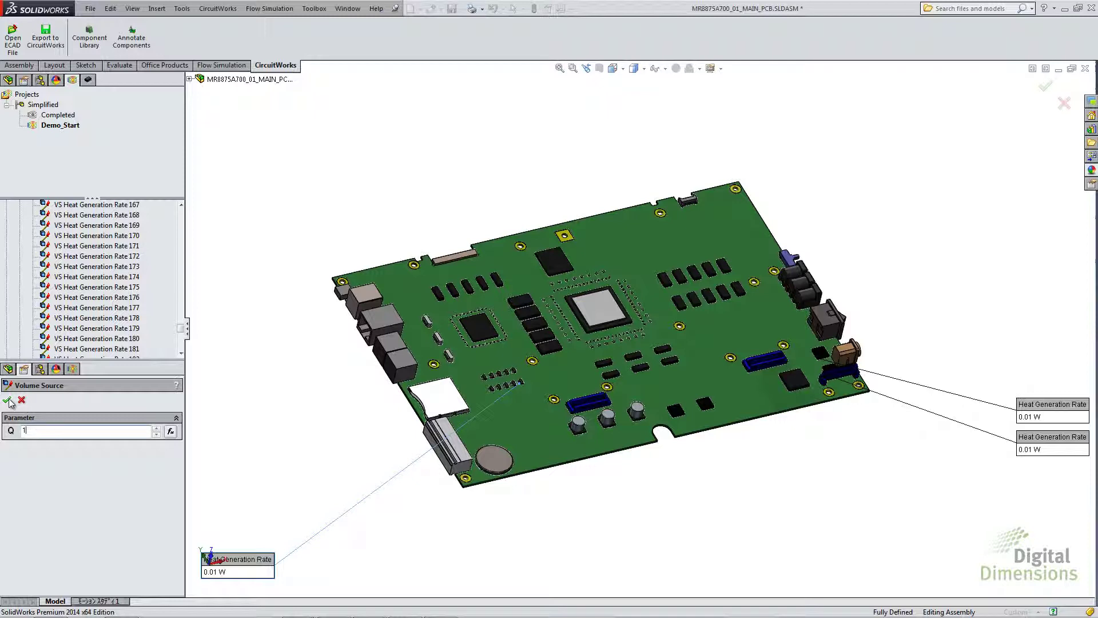
{"action": "left_click", "coordinate": [8, 401]}
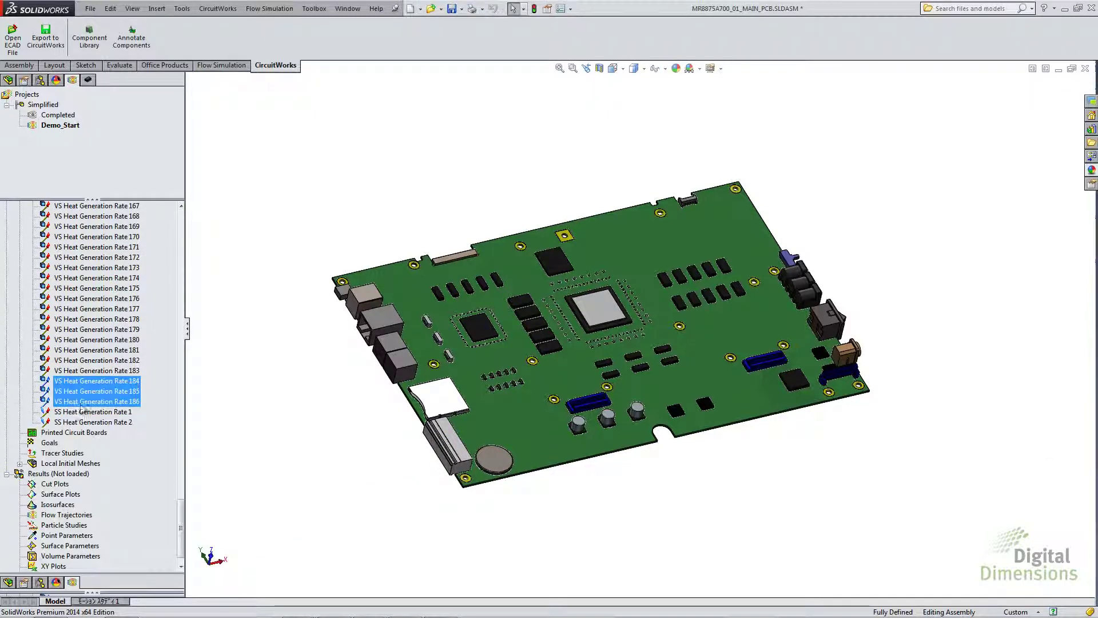
Step: Check the heat generation rates of volume sources 184 to 186 on the board, and clear the selection
{"action": "left_click", "coordinate": [85, 401]}
{"action": "left_click", "coordinate": [91, 380], "text": "shift"}
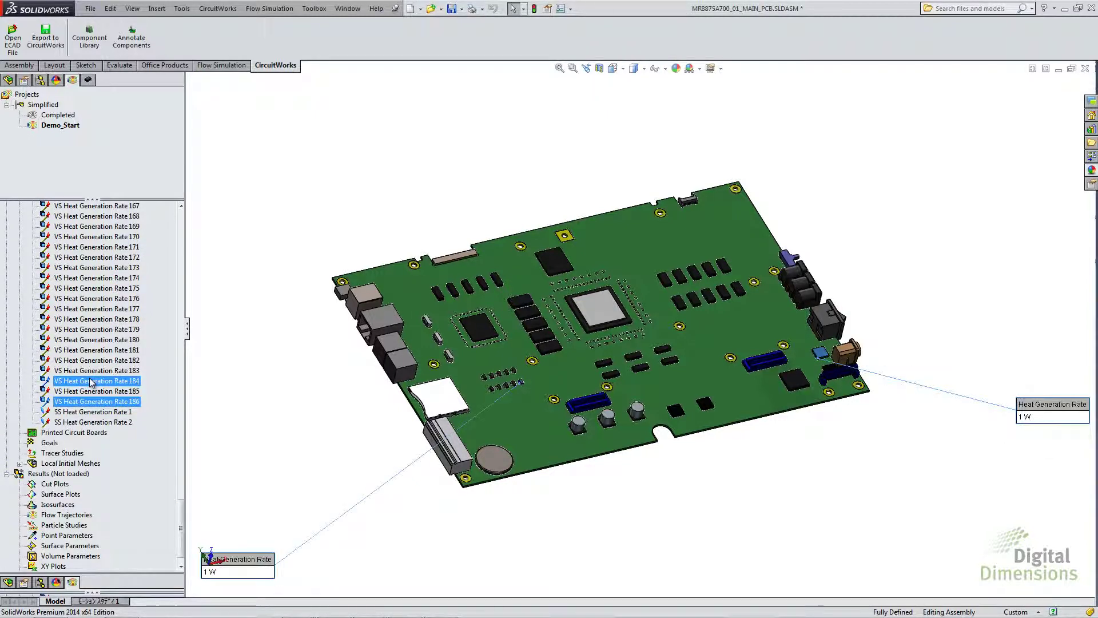
{"action": "left_click", "coordinate": [90, 392], "text": "shift"}
{"action": "left_click", "coordinate": [90, 381], "text": "shift"}
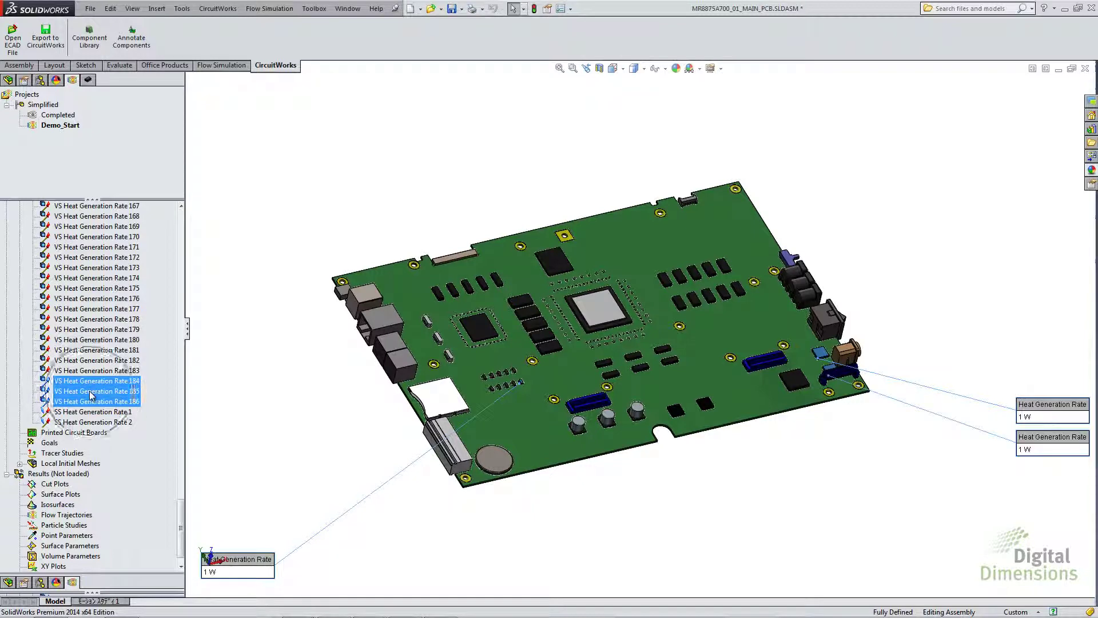
{"action": "left_click", "coordinate": [259, 394]}
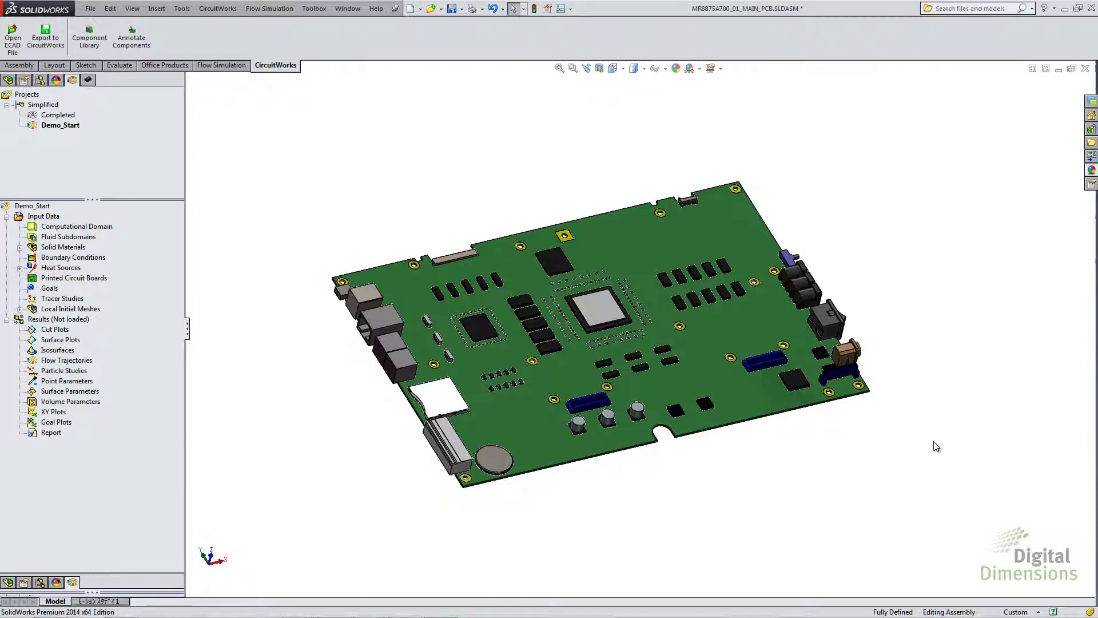
Step: Open the equation goal definition to view its expression editor, and close it without creating a goal
{"action": "right_click", "coordinate": [49, 290]}
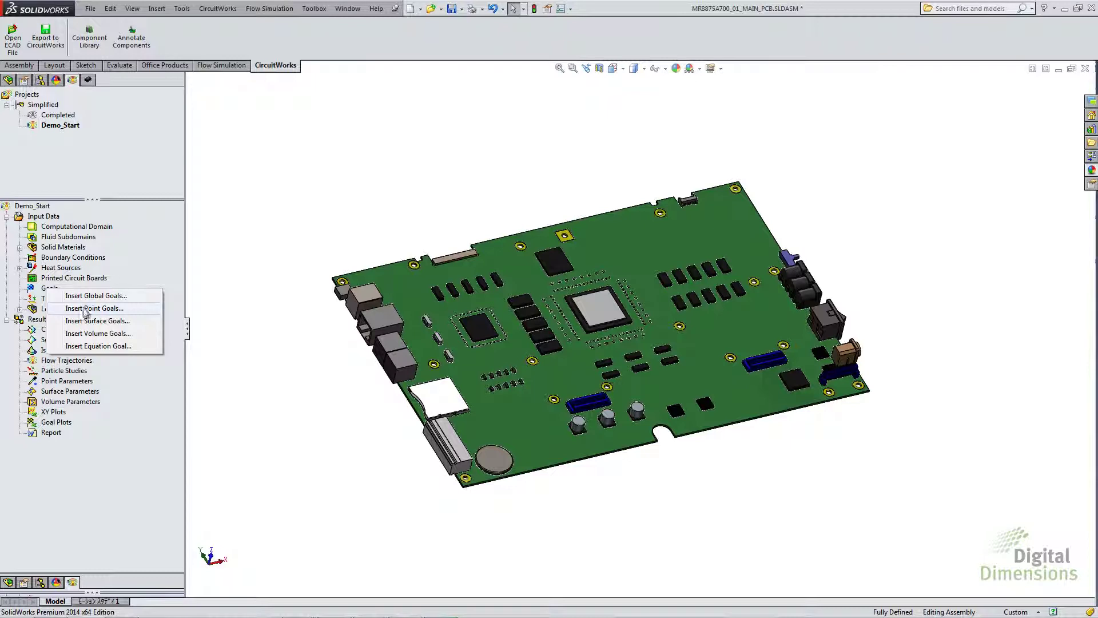
{"action": "left_click", "coordinate": [81, 346]}
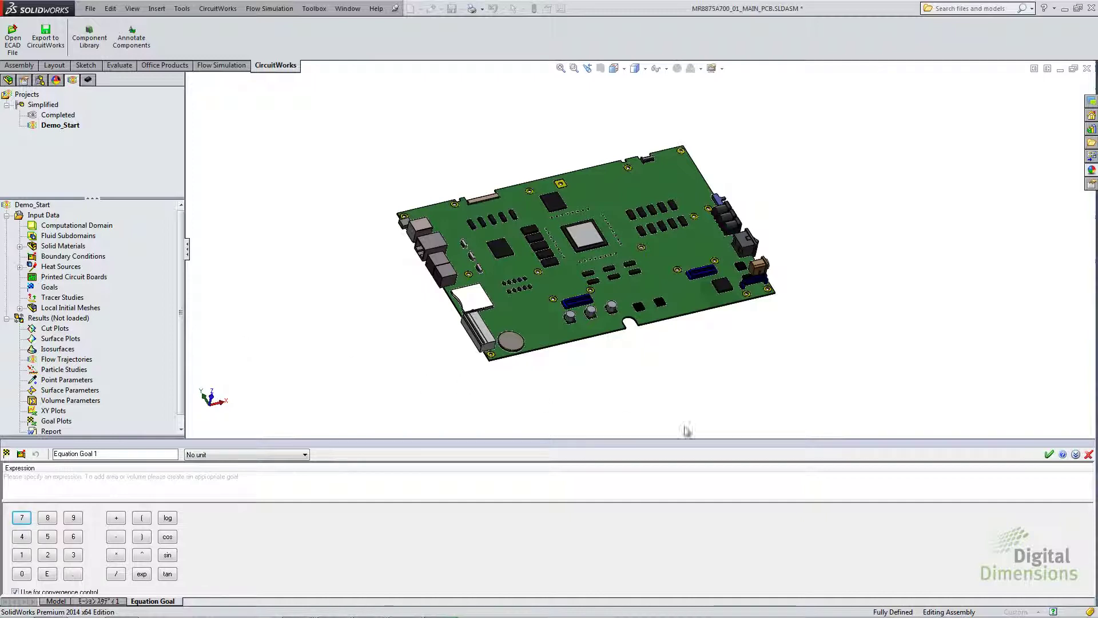
{"action": "left_click", "coordinate": [1089, 455]}
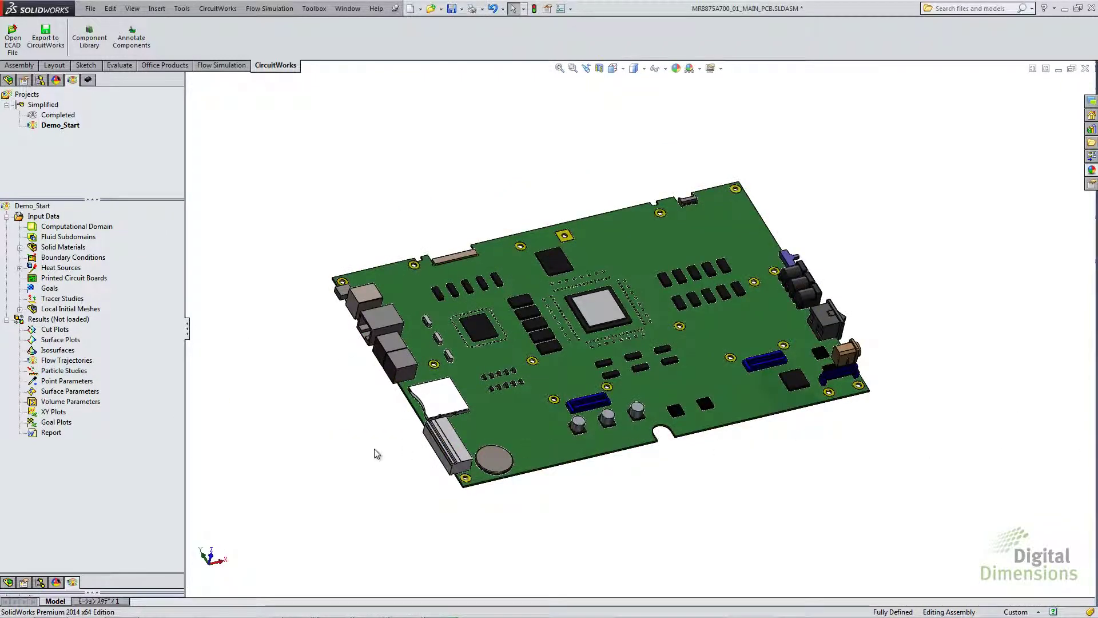
Step: Try defining the ambient velocity by aerodynamic angles in the project's initial and ambient conditions, and discard the general settings changes
{"action": "right_click", "coordinate": [41, 210]}
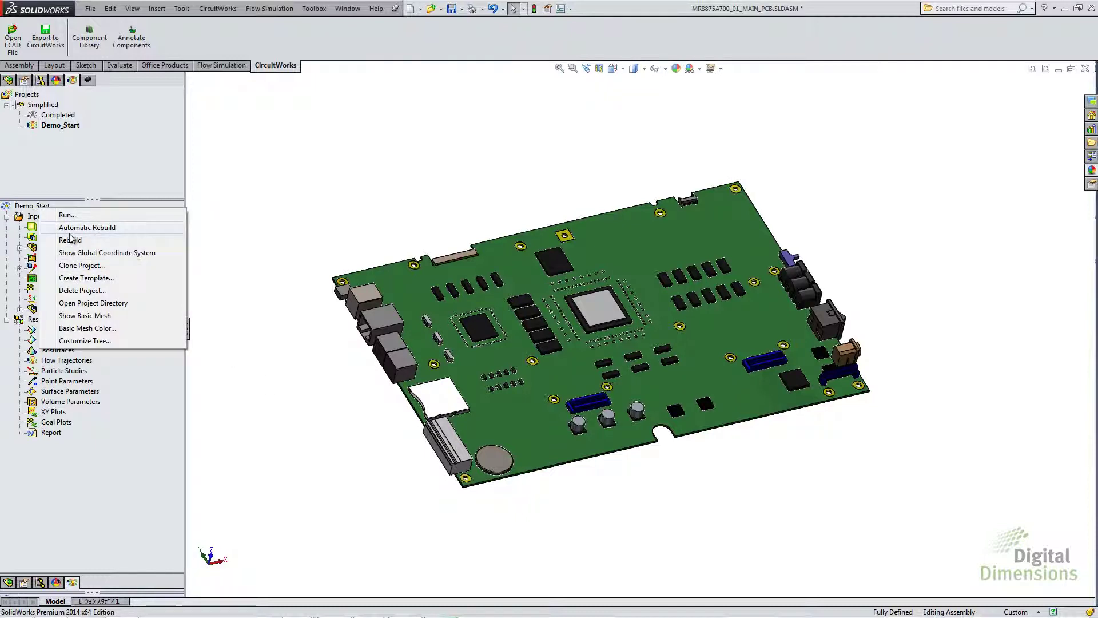
{"action": "left_click", "coordinate": [236, 222]}
{"action": "right_click", "coordinate": [41, 216]}
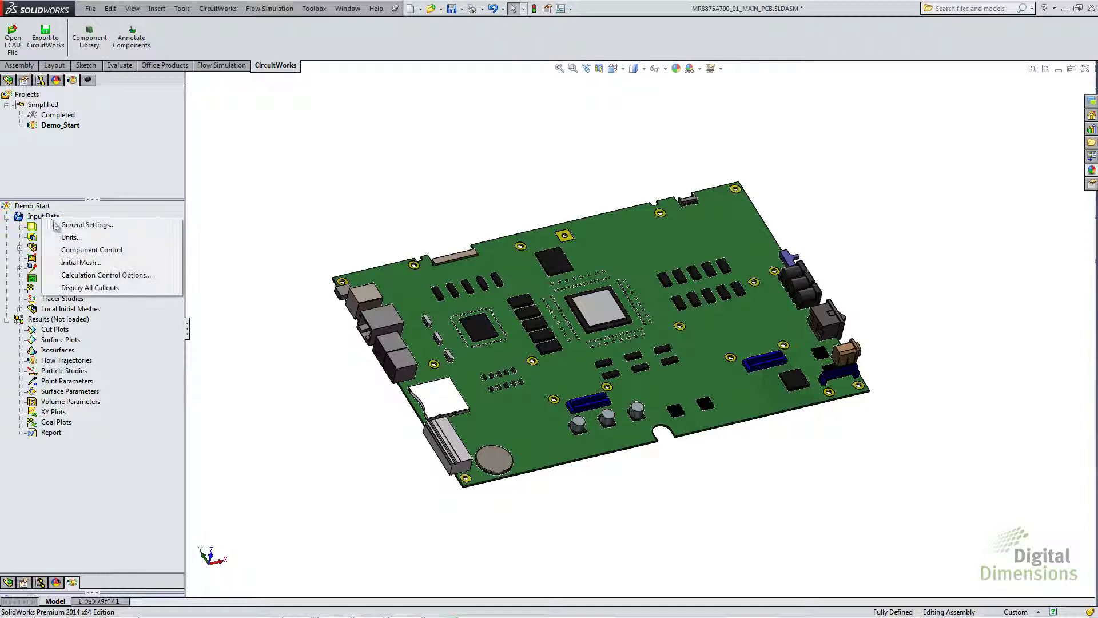
{"action": "left_click", "coordinate": [57, 224]}
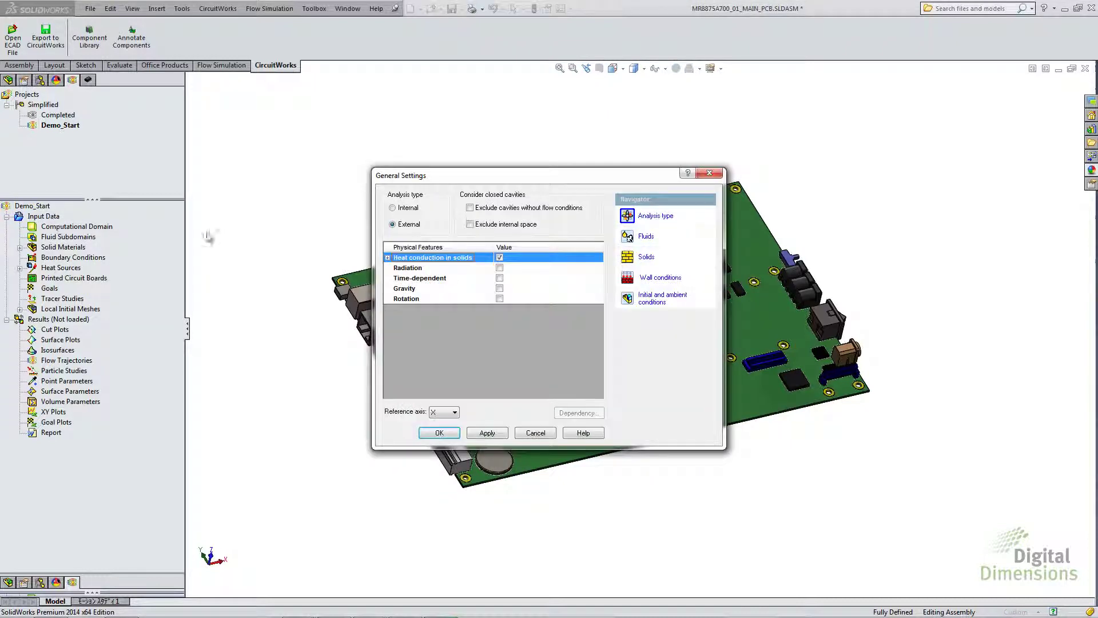
{"action": "left_click", "coordinate": [649, 303]}
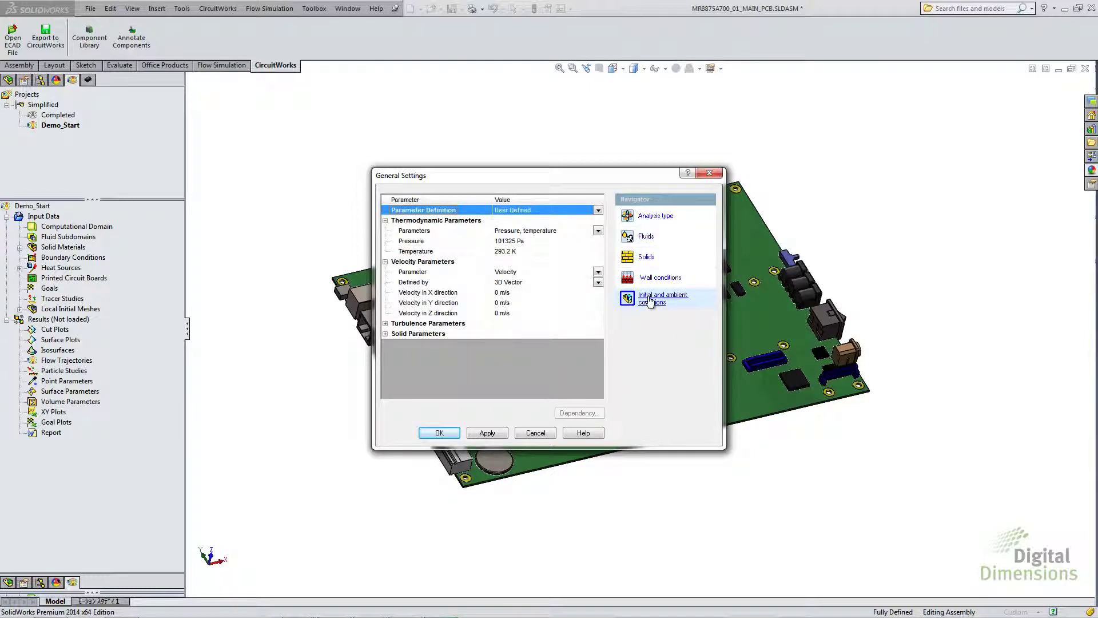
{"action": "left_click", "coordinate": [598, 283]}
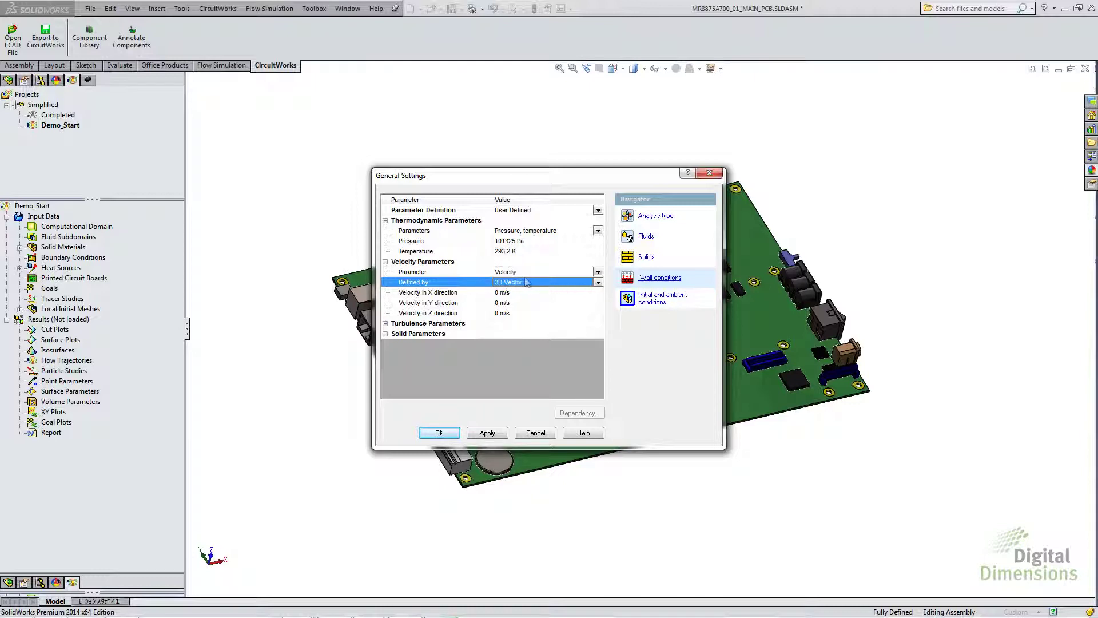
{"action": "left_click", "coordinate": [598, 282]}
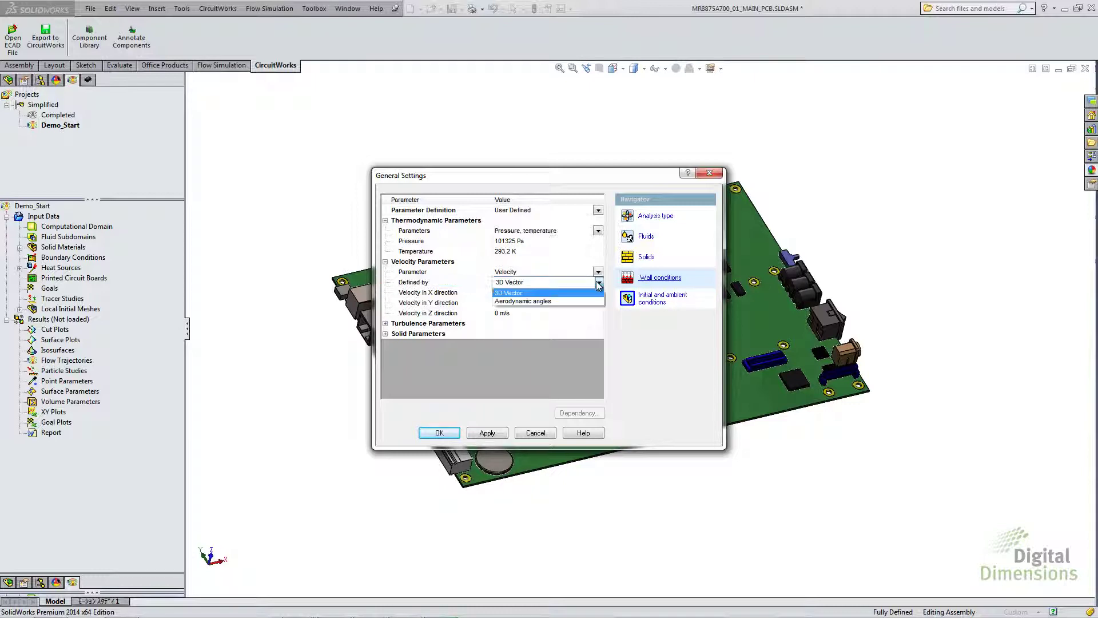
{"action": "left_click", "coordinate": [548, 301]}
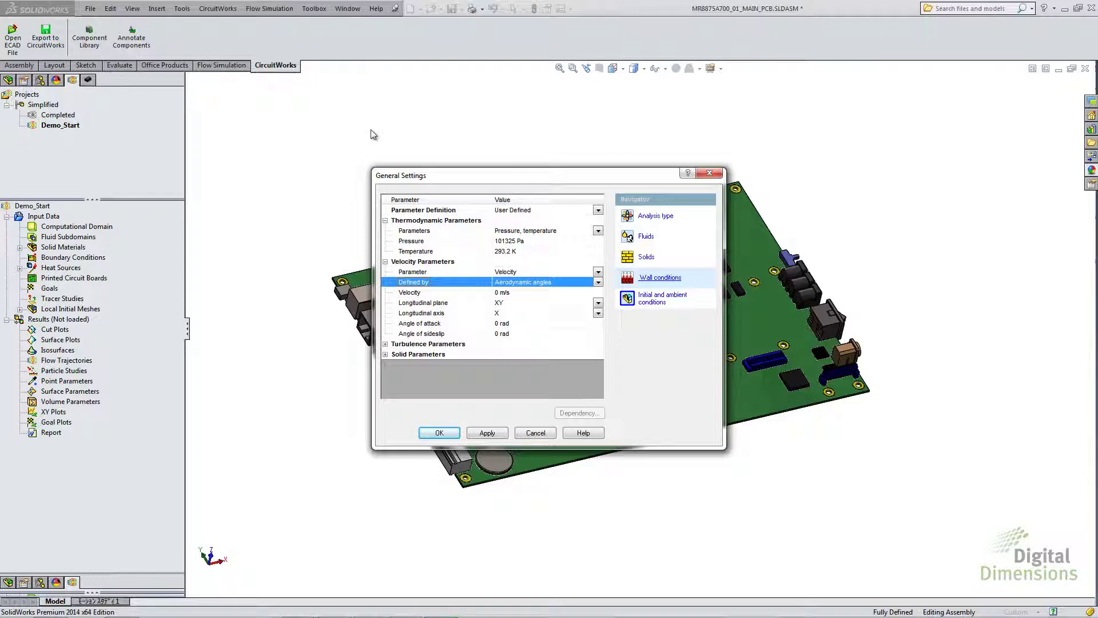
{"action": "left_click", "coordinate": [527, 433]}
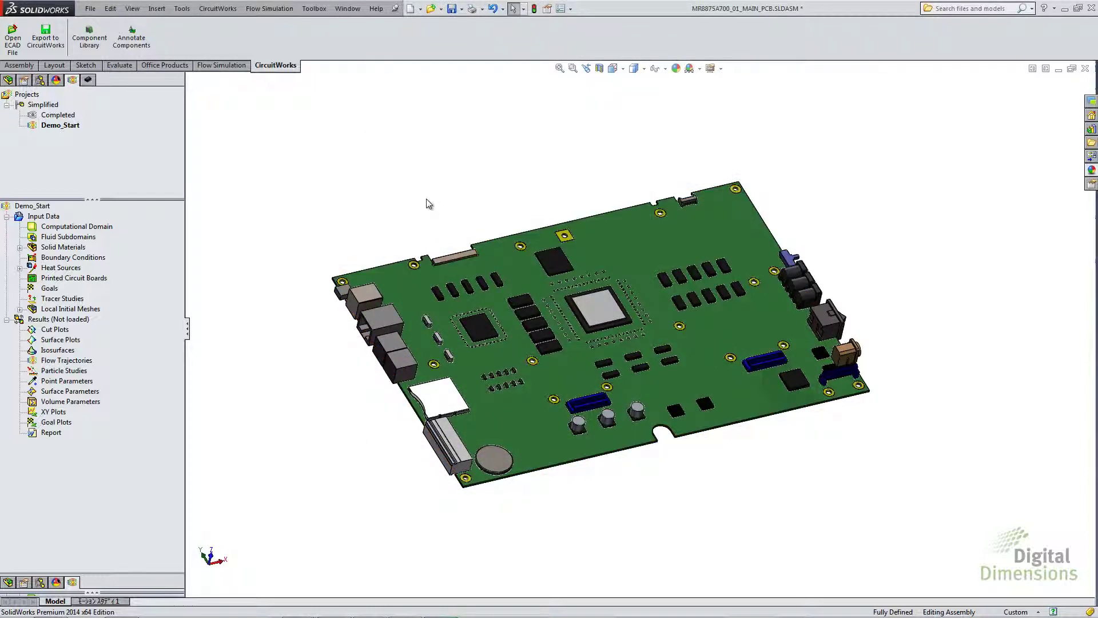